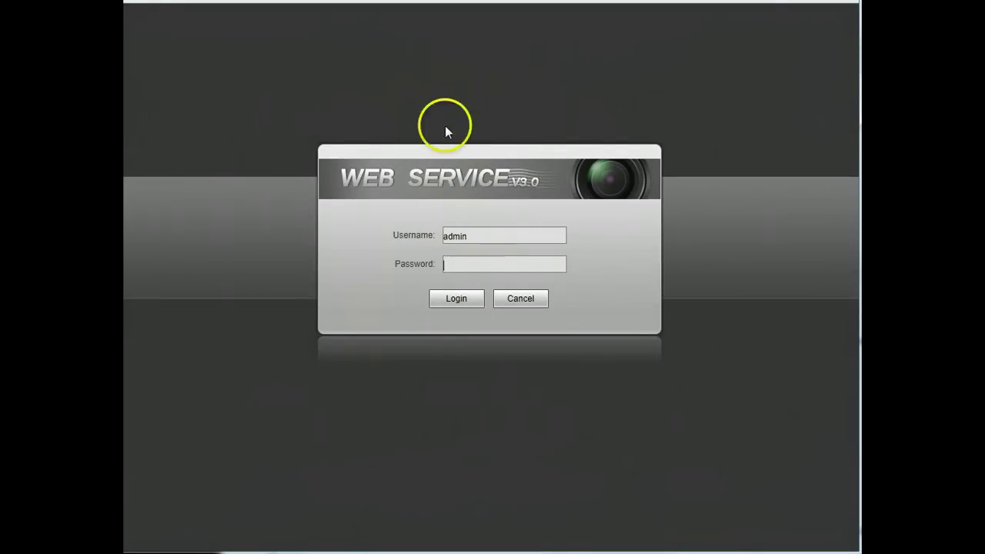
- Enter the admin account's password in the login form's Password field
left_click(483, 266)
type("admi")
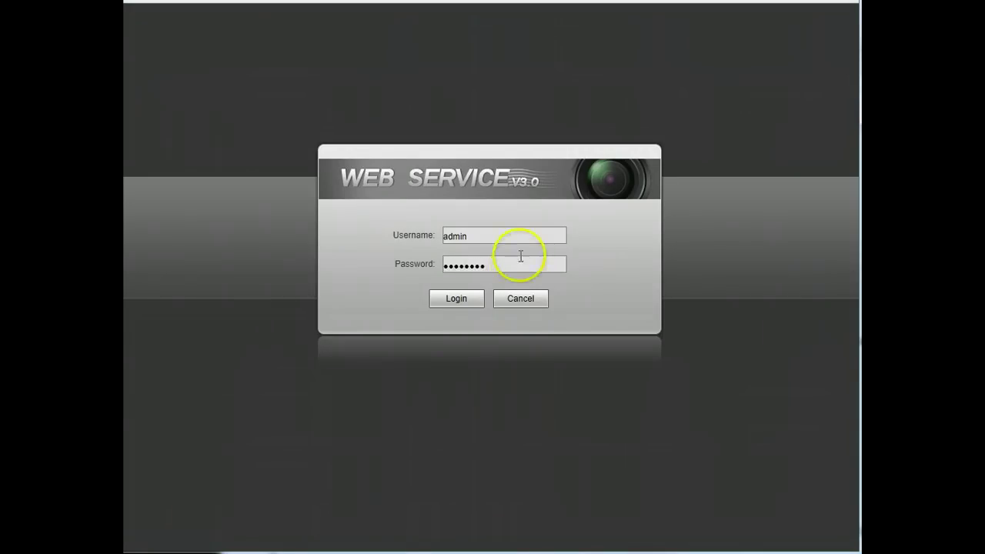
- Log in, show the video at actual size with image adjustment sliders, and try Sub Stream
key("Return")
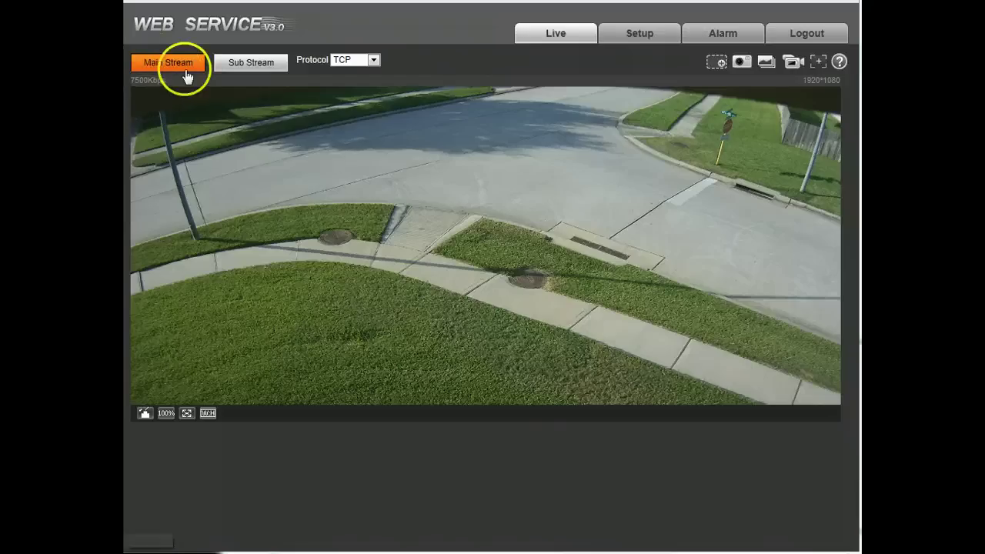
left_click(166, 414)
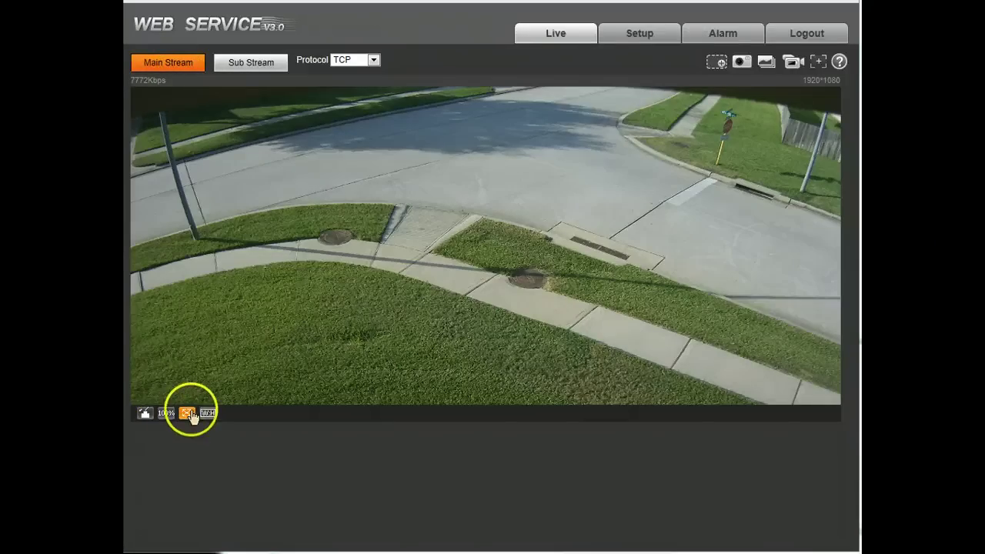
left_click(144, 414)
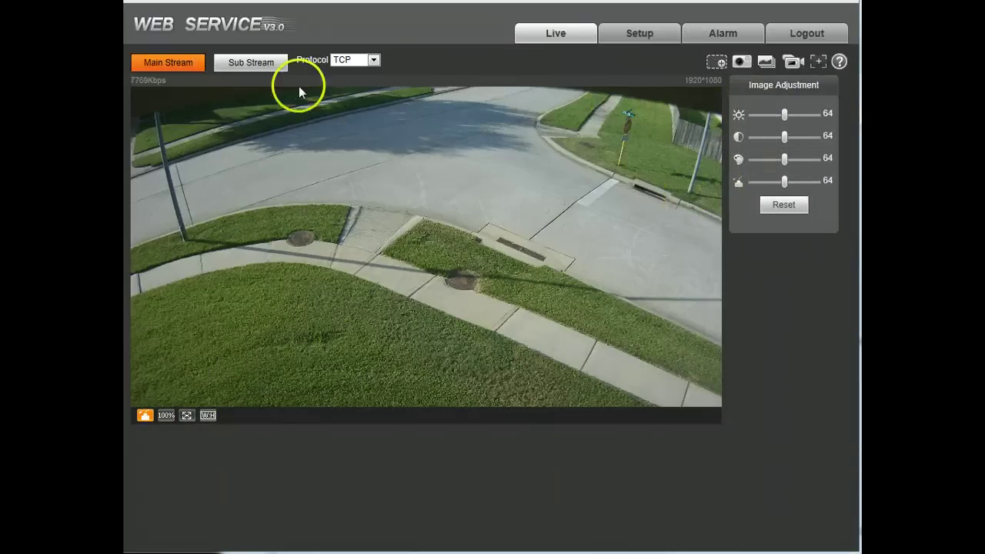
left_click(244, 62)
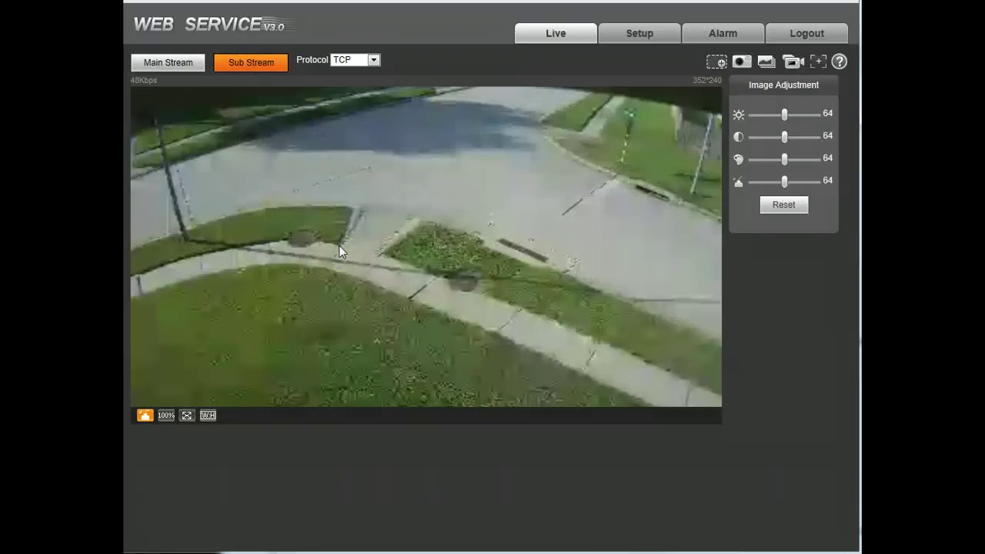
mouse_move(341, 253)
left_mouse_down()
mouse_move(341, 220)
mouse_move(468, 194)
mouse_move(485, 245)
mouse_move(471, 240)
left_mouse_up()
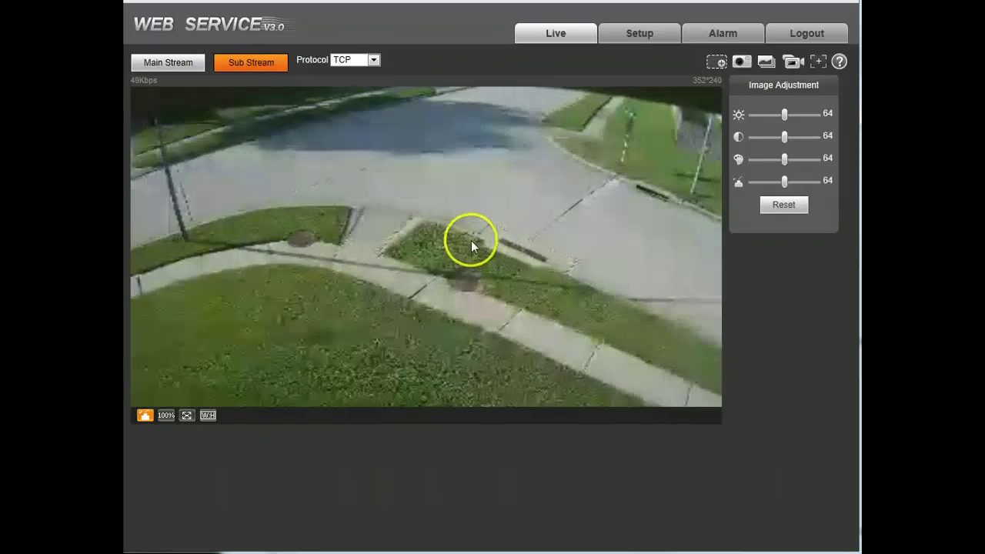
- Keep TCP as the protocol, return to Main Stream, and try digital zoom and snapshot
left_click(370, 60)
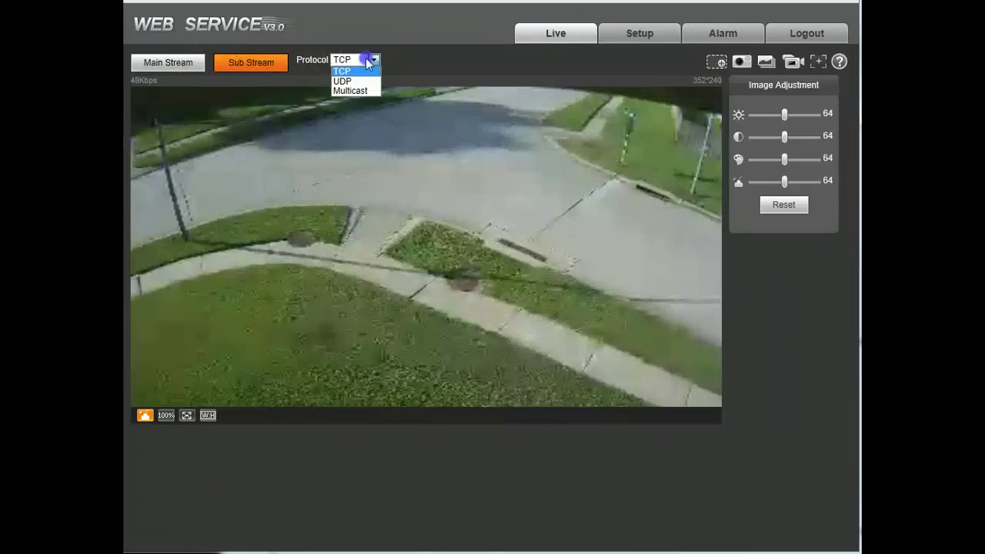
mouse_move(370, 63)
left_mouse_down()
mouse_move(354, 86)
mouse_move(366, 71)
left_mouse_up()
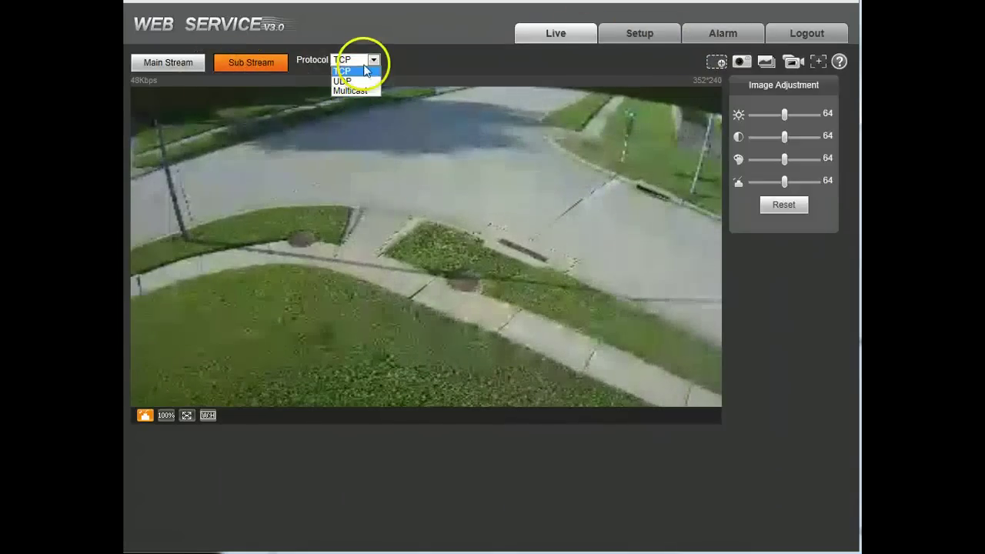
left_click(459, 53)
left_click(716, 64)
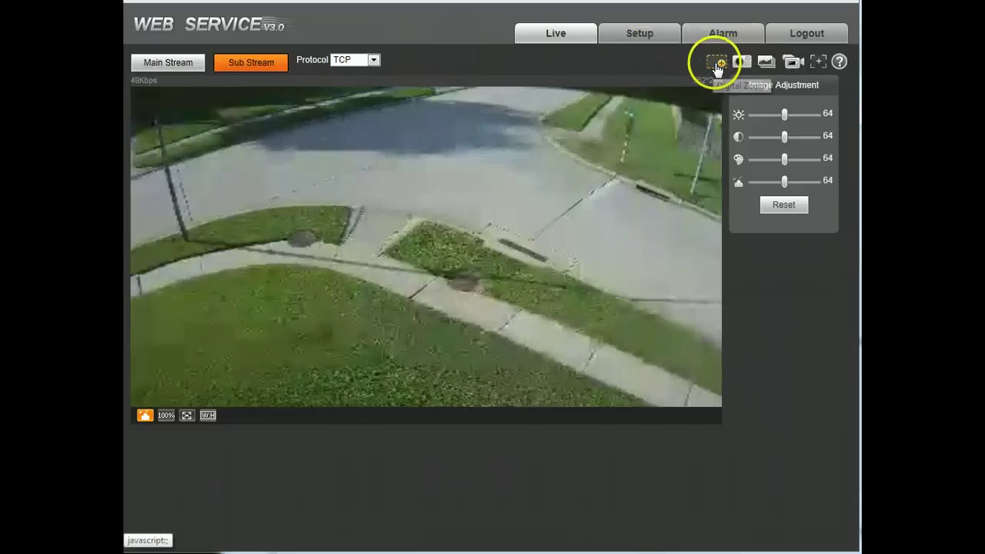
left_click(228, 71)
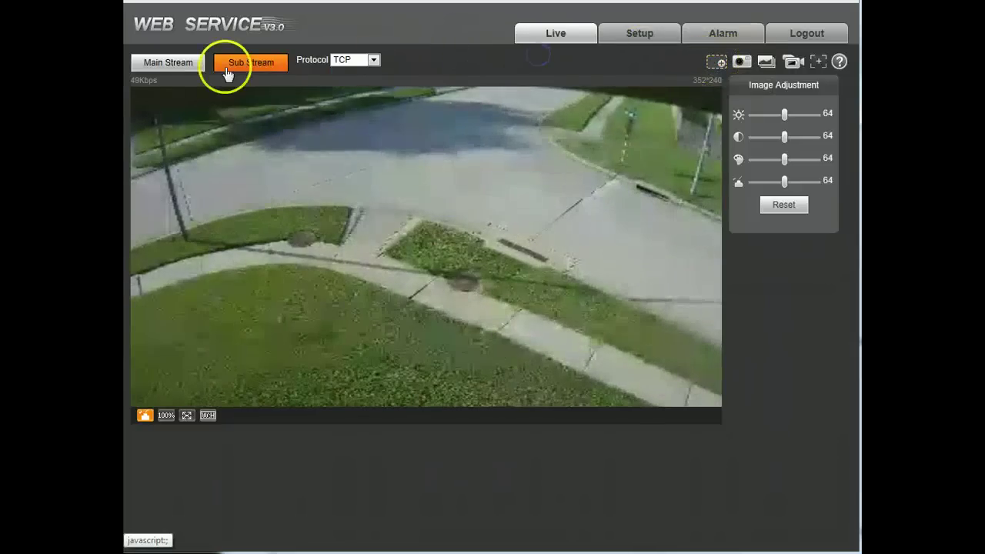
left_click(173, 66)
left_click(716, 63)
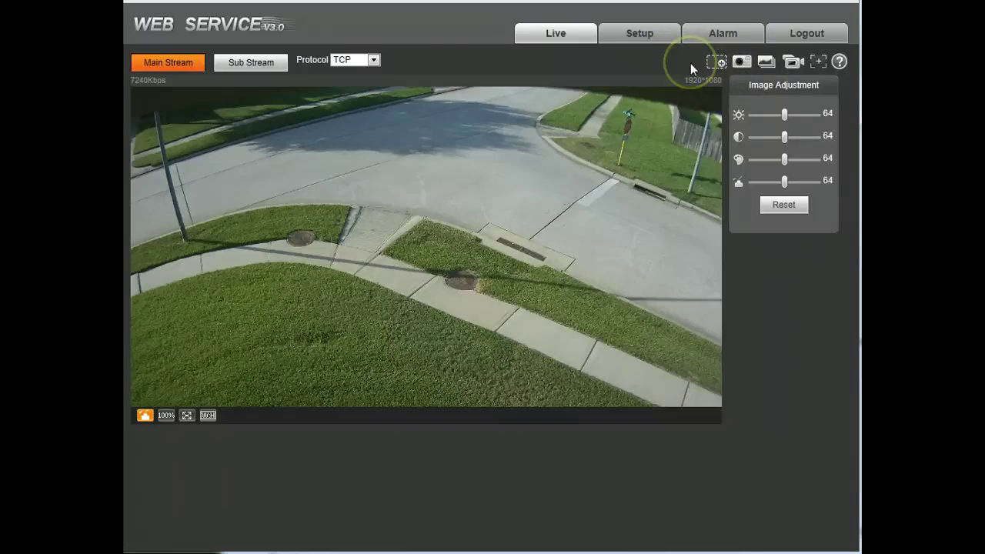
left_click(745, 64)
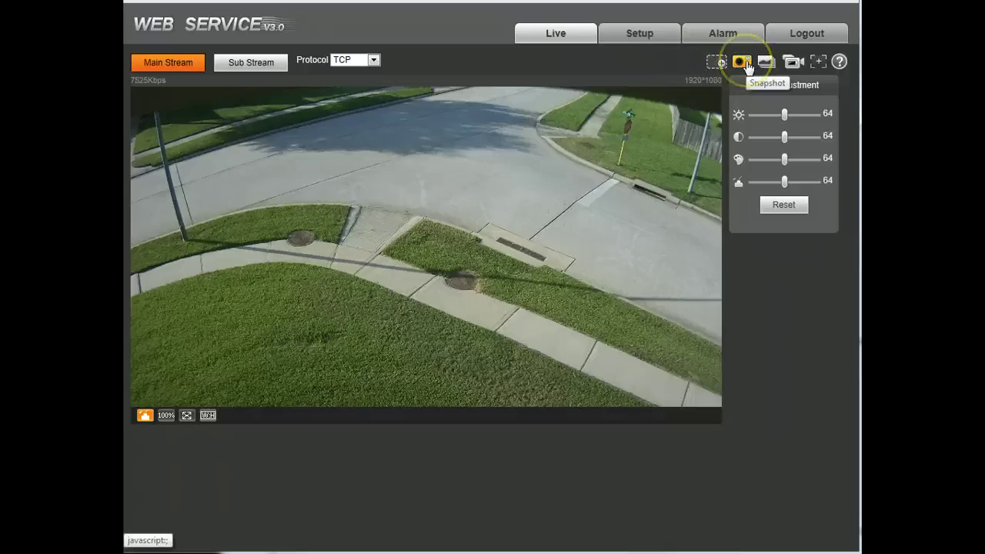
- View snapshot 20120802_182125.bmp in Picture Manager, centred on the page, then close it
left_click(745, 64)
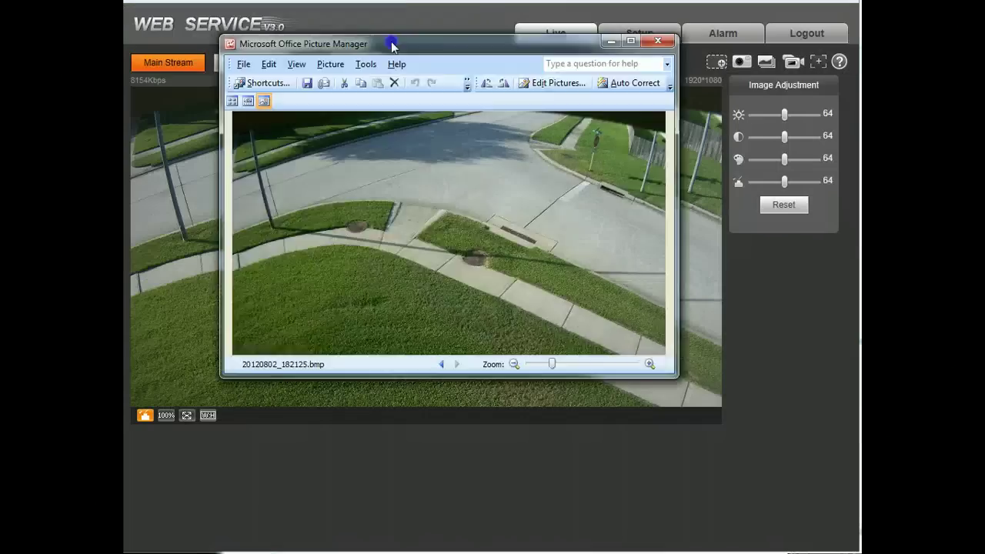
left_click_drag(392, 39, 518, 164)
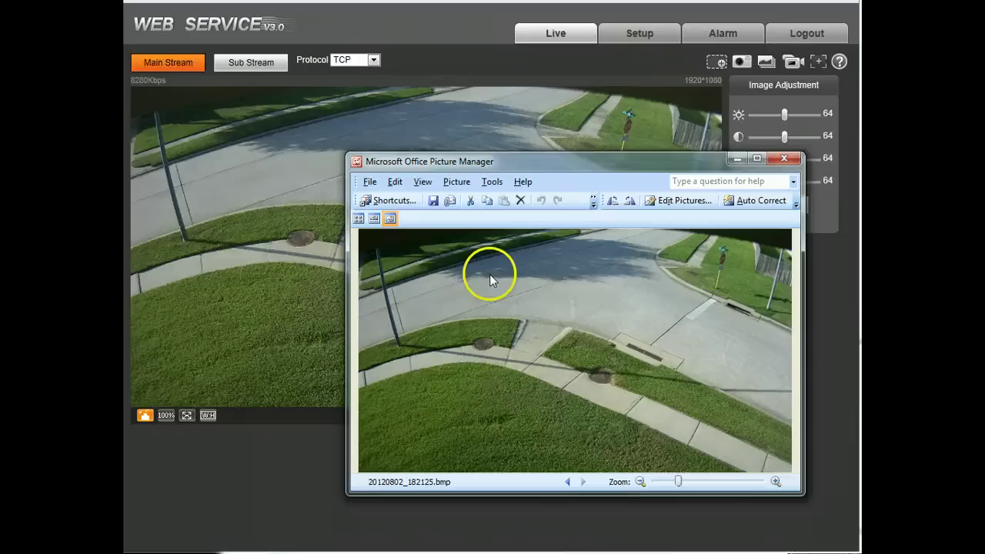
left_click(784, 158)
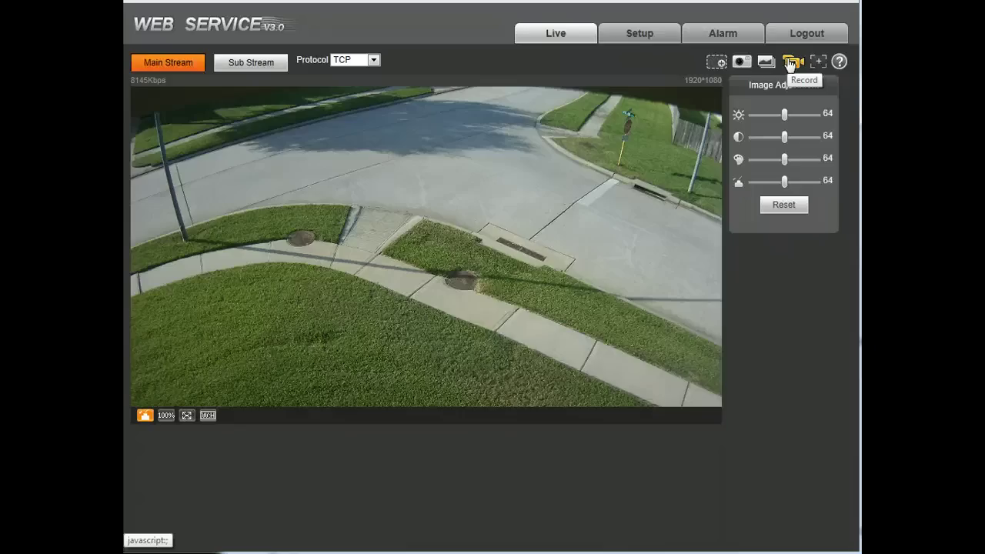
- Try the Record and Easy Focus functions, then switch to the Setup area
left_click(790, 65)
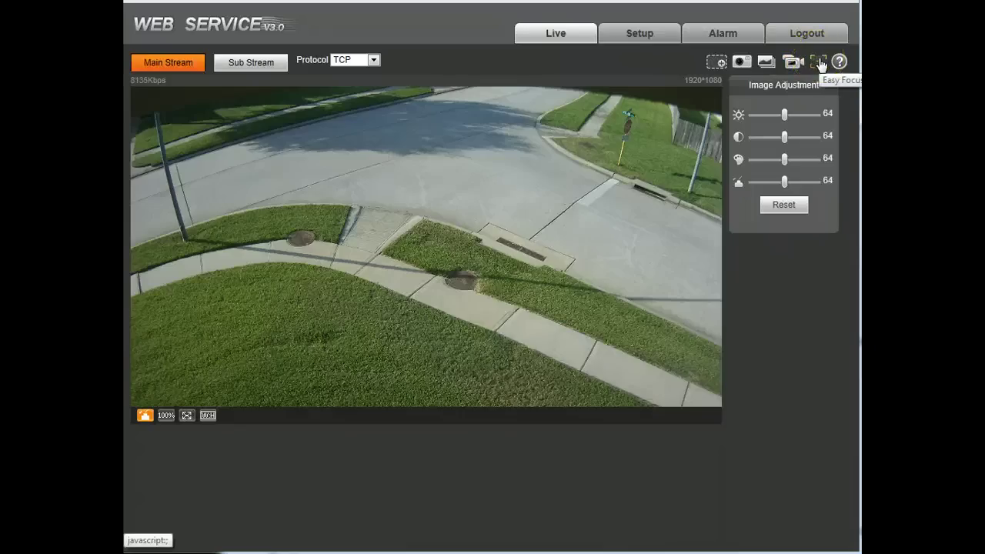
left_click(819, 63)
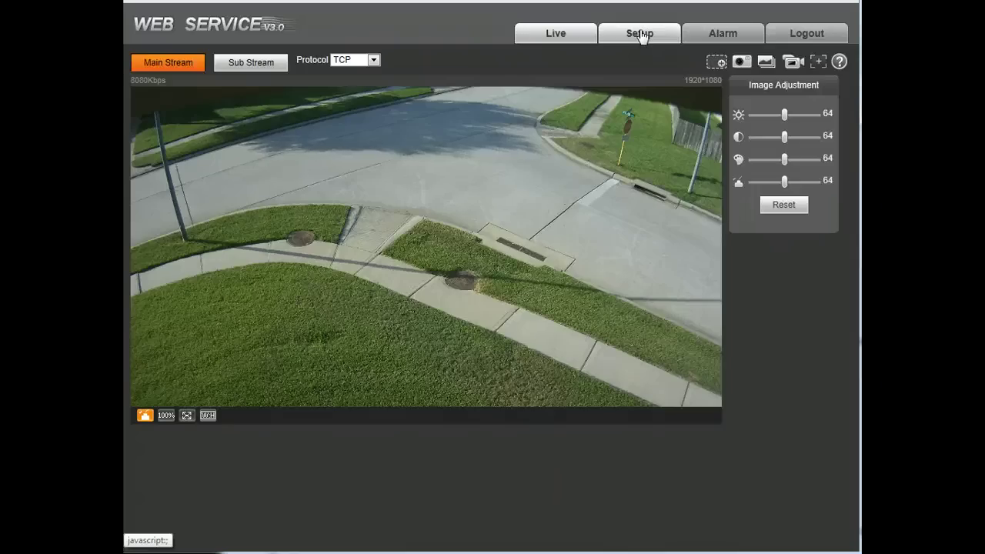
left_click(640, 33)
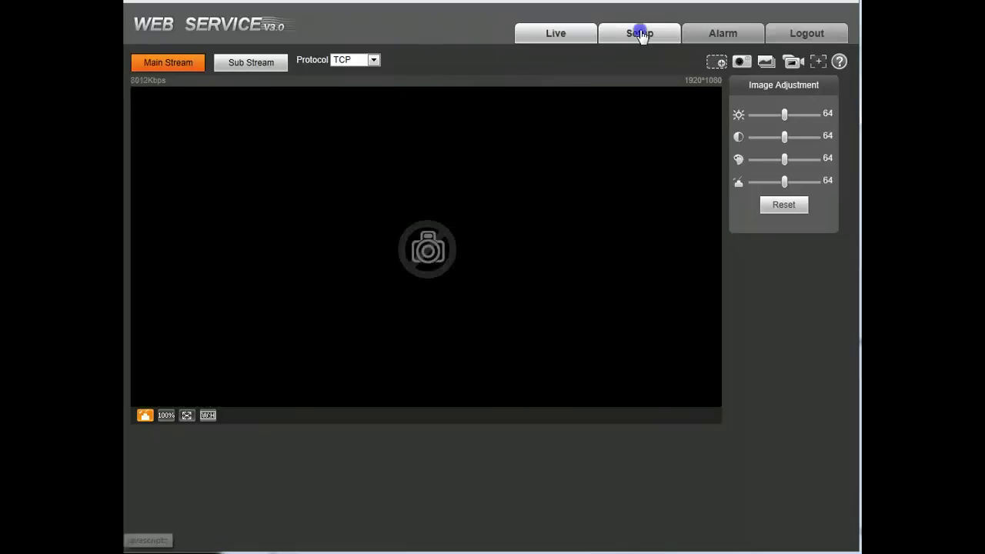
- In Camera > Conditions, keep Low Noise exposure and select the Gain Scope upper value 80
left_click(425, 66)
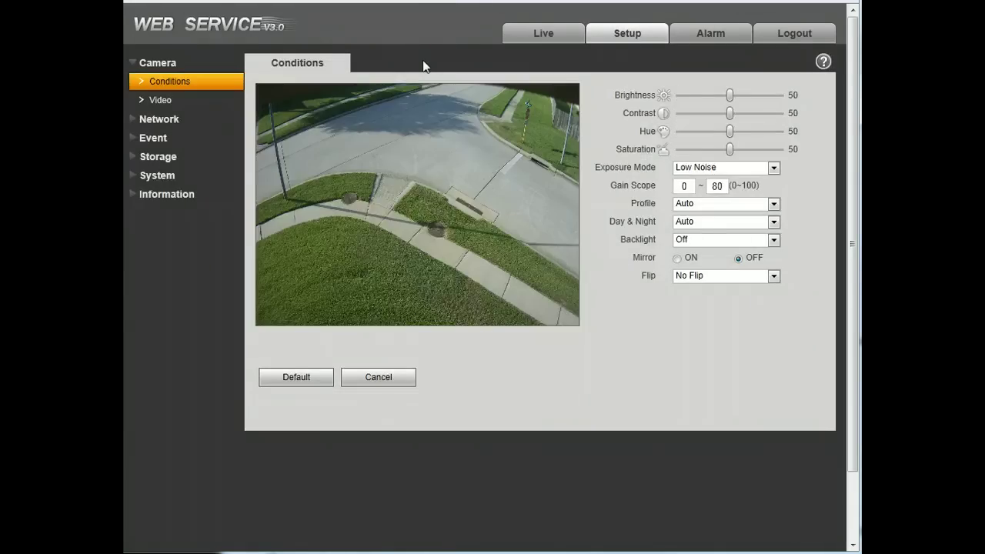
left_click(152, 61)
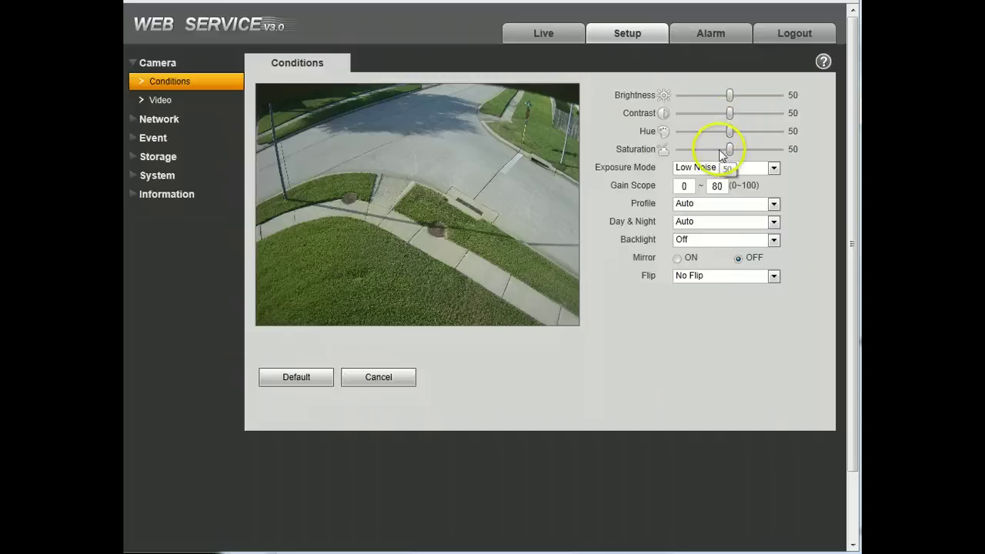
left_click(754, 167)
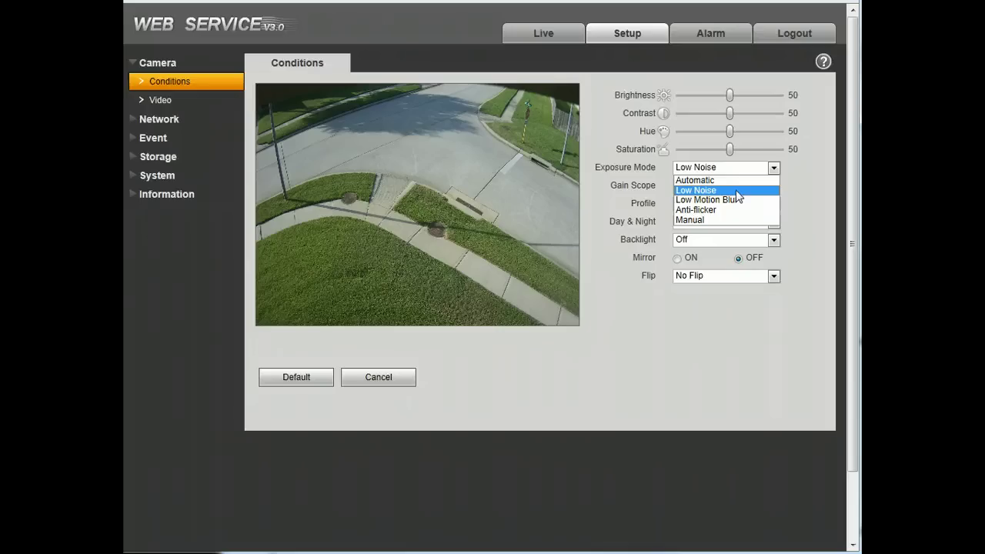
left_click(741, 191)
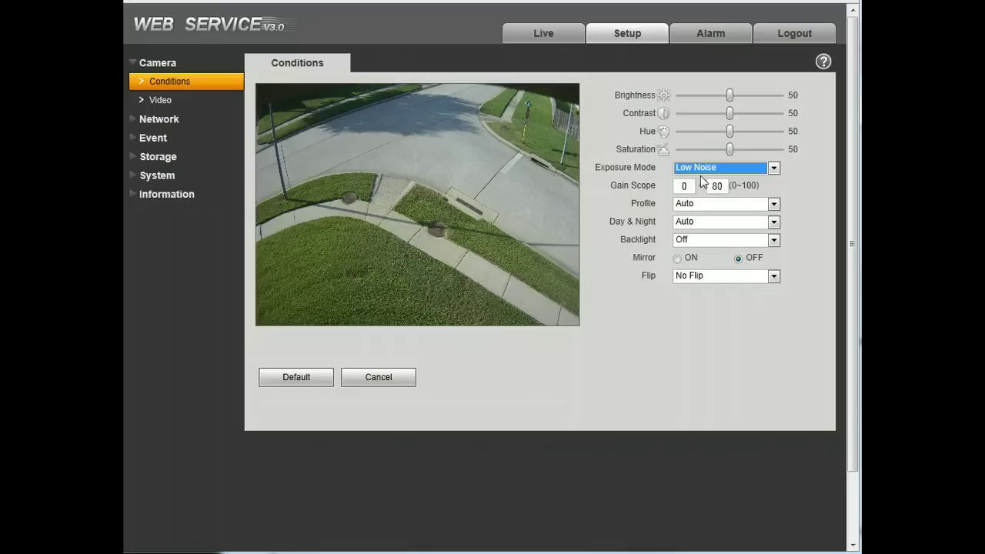
left_click(701, 176)
left_click(701, 180)
double_click(718, 187)
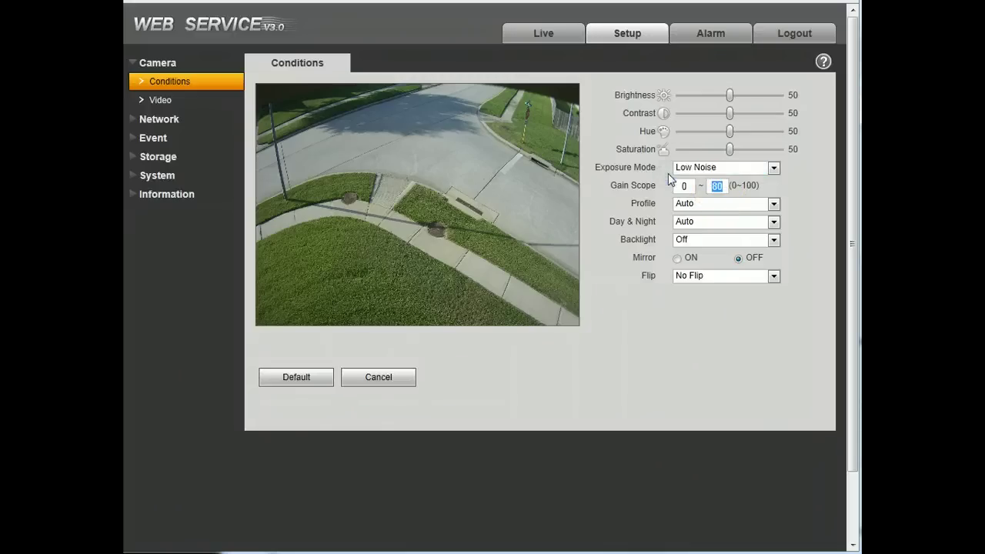
- Try the Customized colour profile, then set Profile back to Auto
left_click(715, 204)
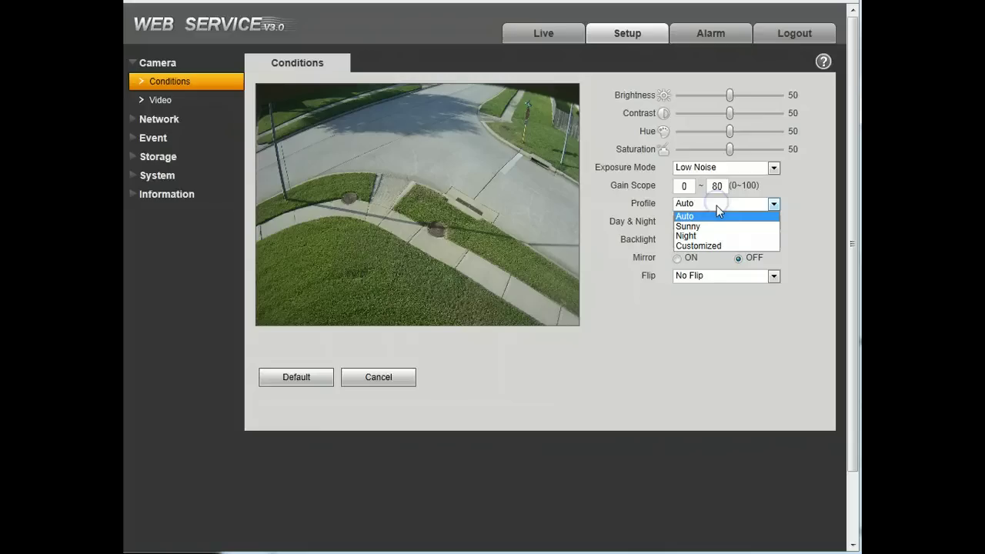
left_click(715, 206)
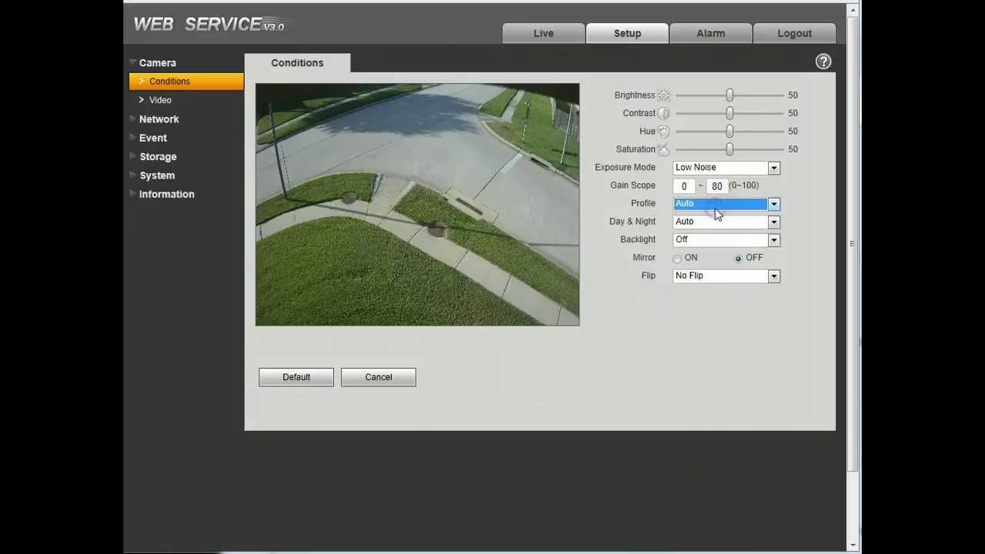
left_click(716, 203)
left_click(712, 246)
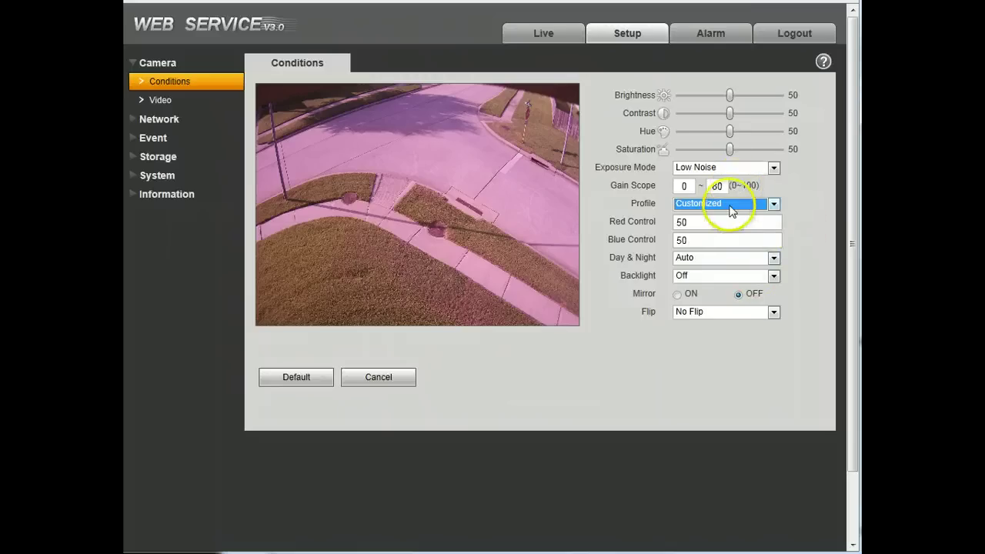
left_click(732, 204)
mouse_move(731, 218)
left_mouse_down()
mouse_move(730, 239)
mouse_move(732, 217)
left_mouse_up()
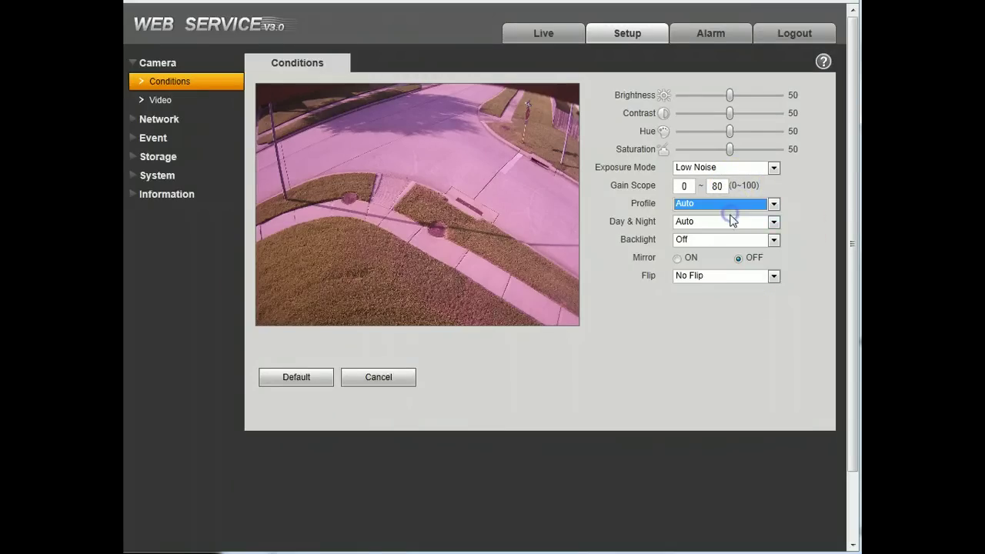
left_click(734, 222)
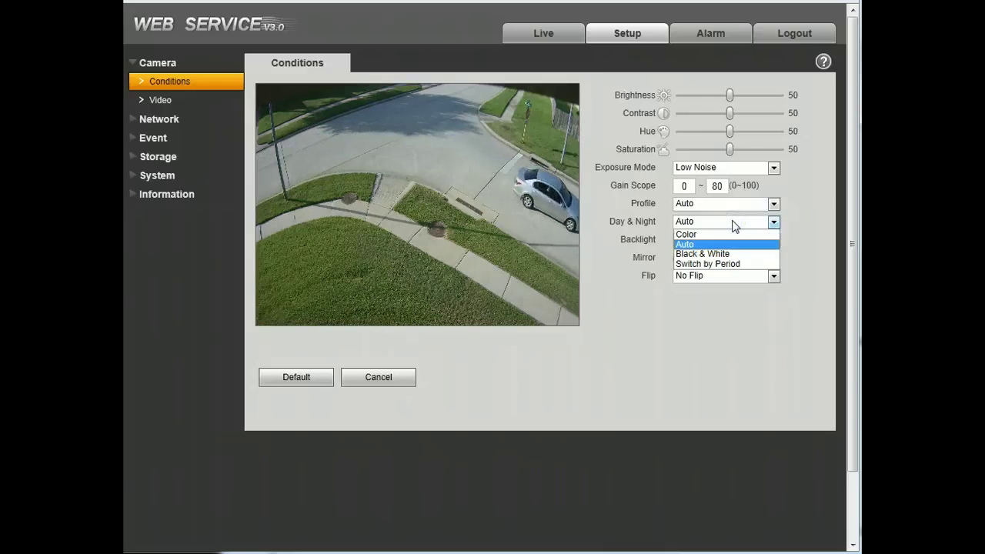
- Set Day & Night to Switch by Period, then change it to Color
left_click_drag(732, 223, 713, 242)
left_click(724, 221)
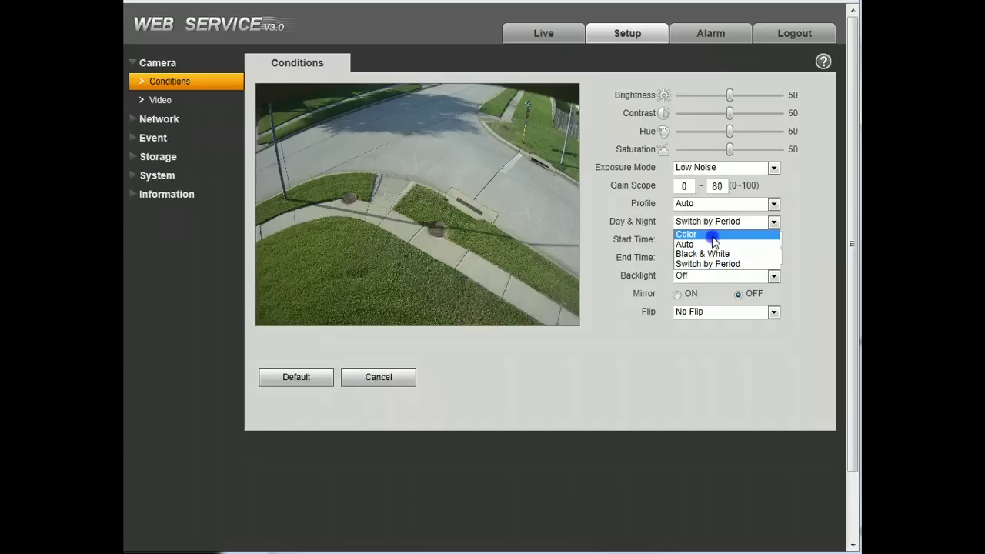
left_click_drag(713, 242, 713, 242)
left_click(714, 241)
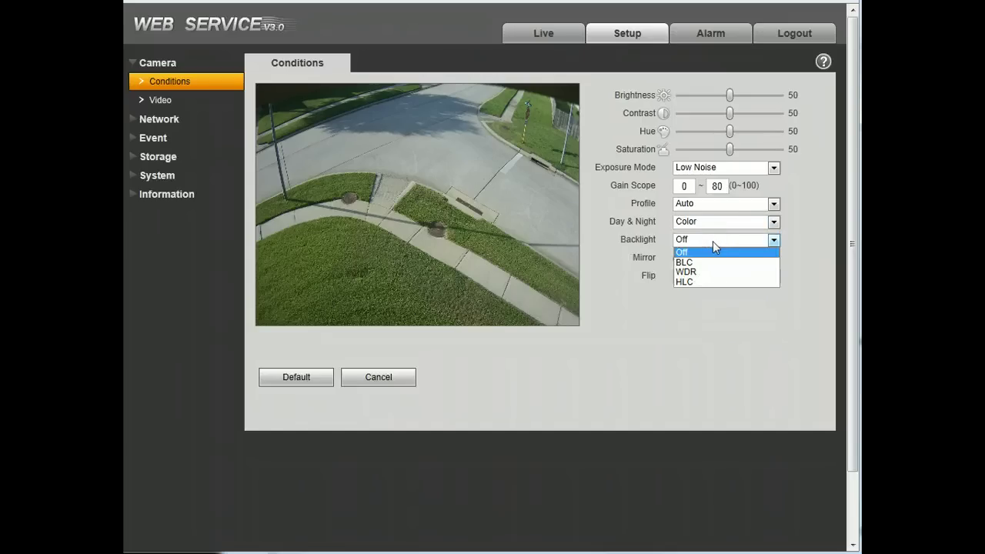
- Keep backlight compensation Off and turn image mirroring off
left_click(713, 240)
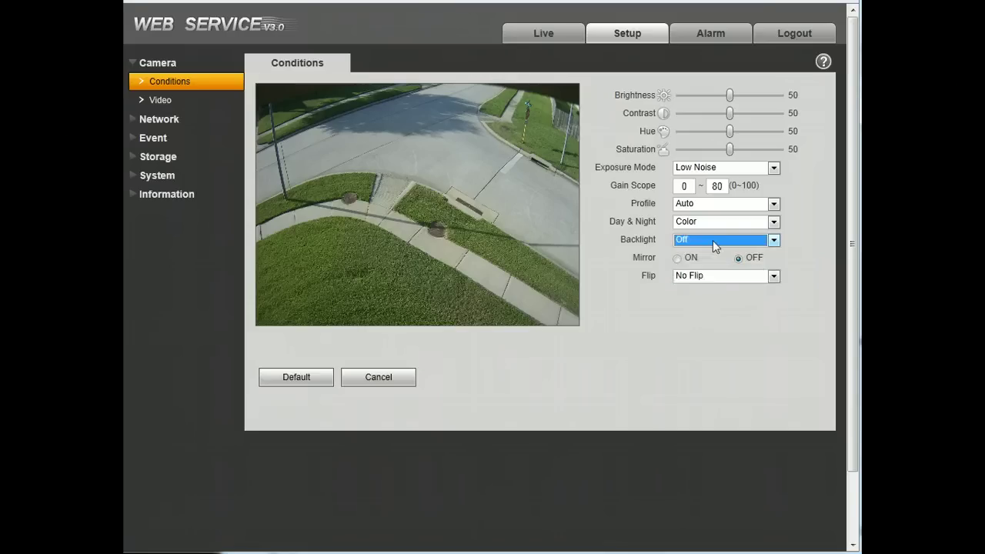
left_click_drag(674, 260, 675, 262)
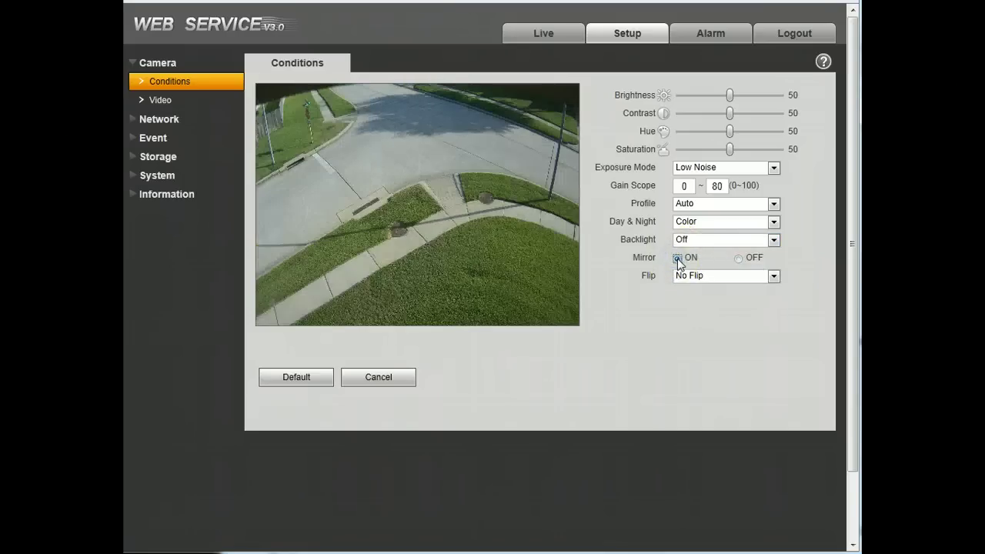
left_click(739, 259)
- Try Clockwise 90° and Flip 180° rotations, then return the image to No Flip
left_click(710, 277)
left_click(711, 294)
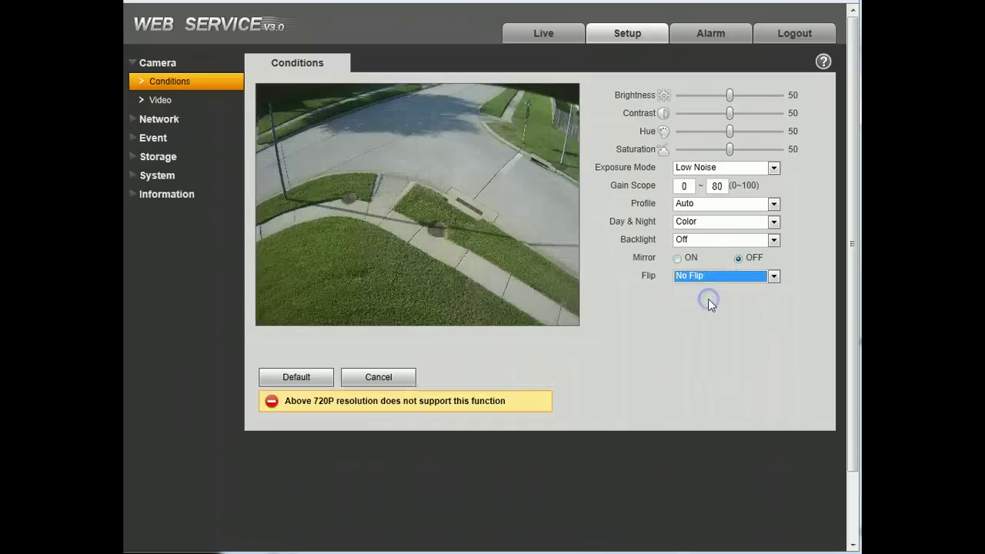
left_click(720, 278)
left_click(715, 306)
left_click(712, 279)
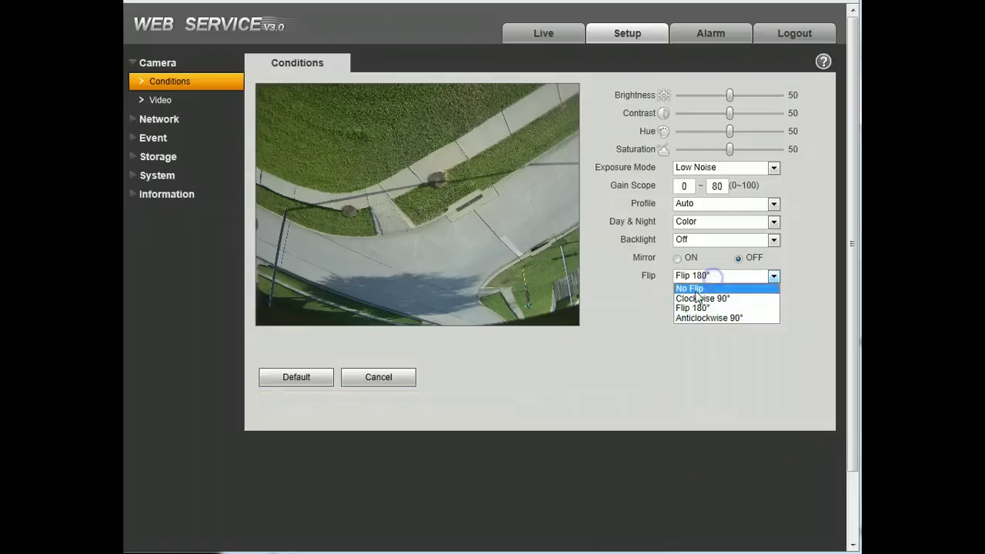
left_click(708, 286)
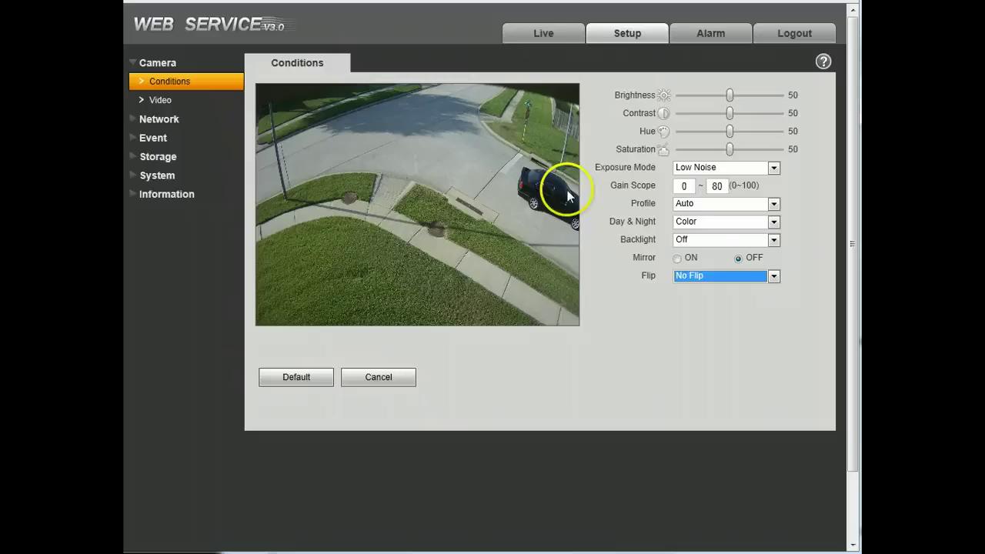
left_click(183, 101)
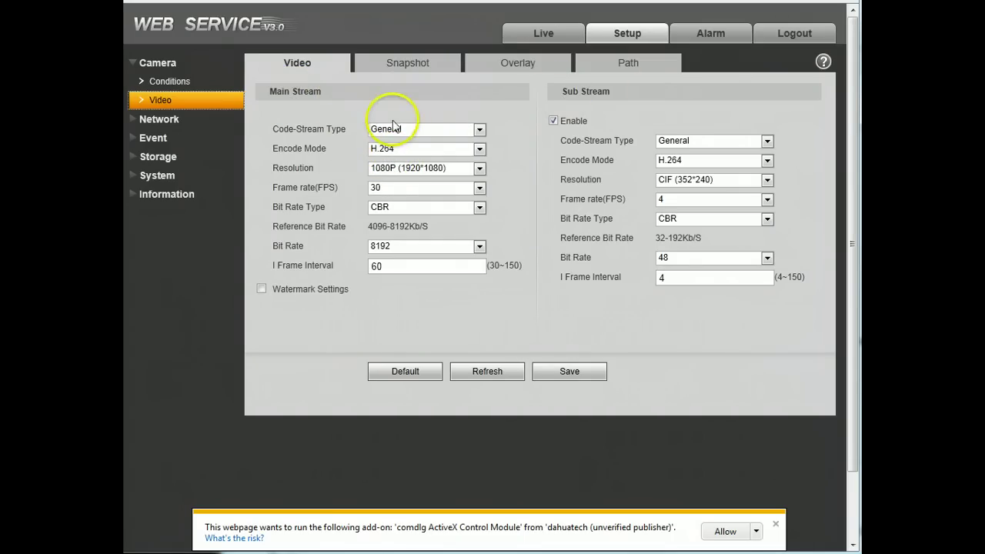
- Keep the main stream at General type, H.264, 1080P (1920*1080), 30 fps
left_click(433, 129)
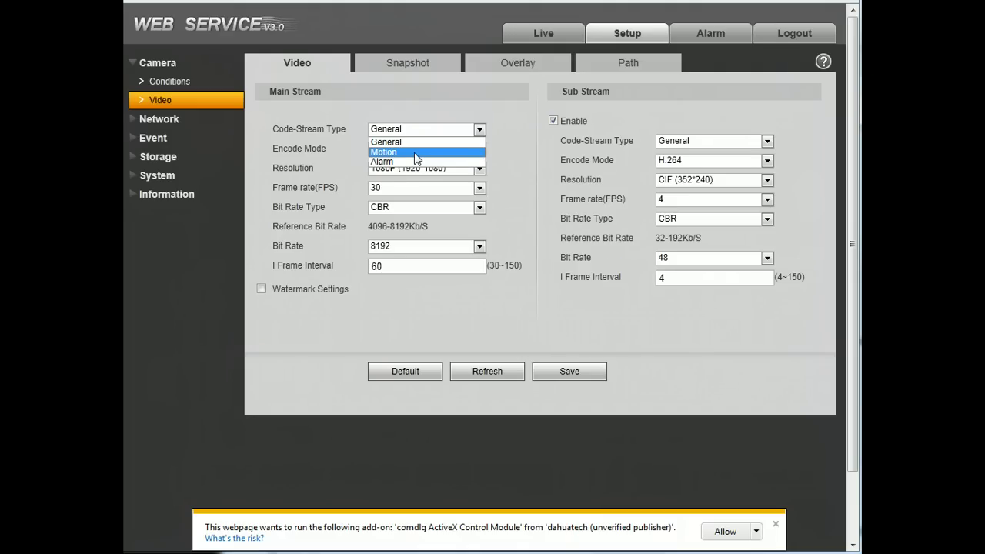
left_click(417, 140)
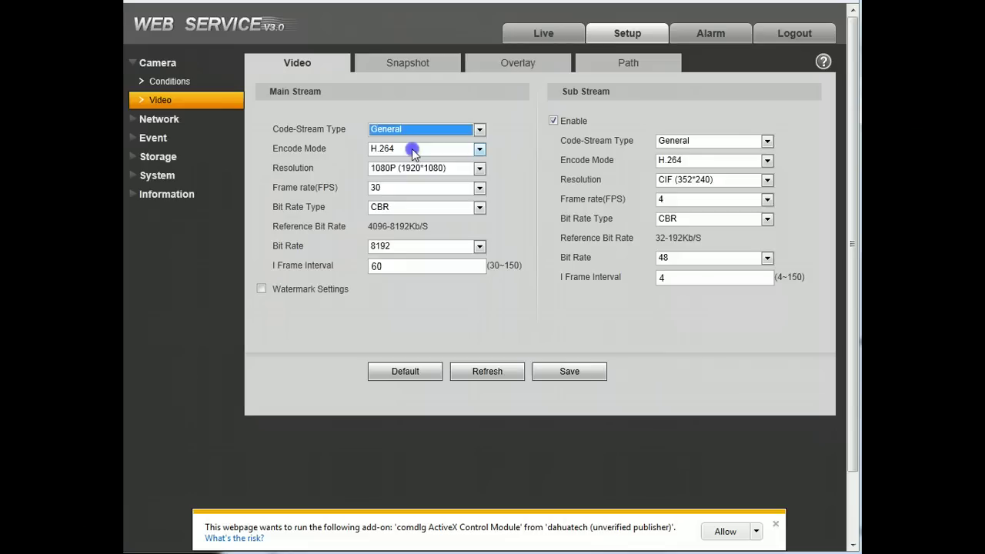
left_click(412, 148)
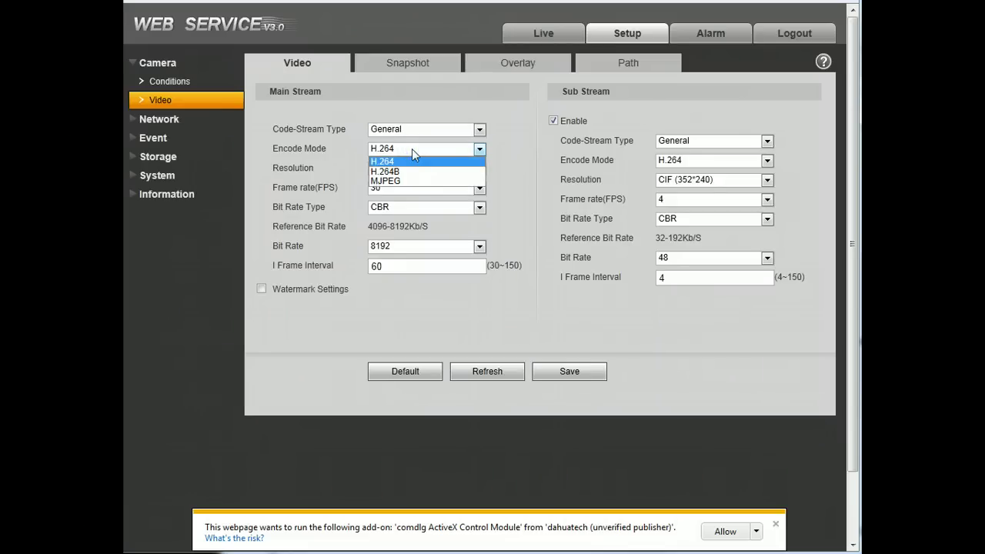
left_click(412, 151)
left_click(452, 170)
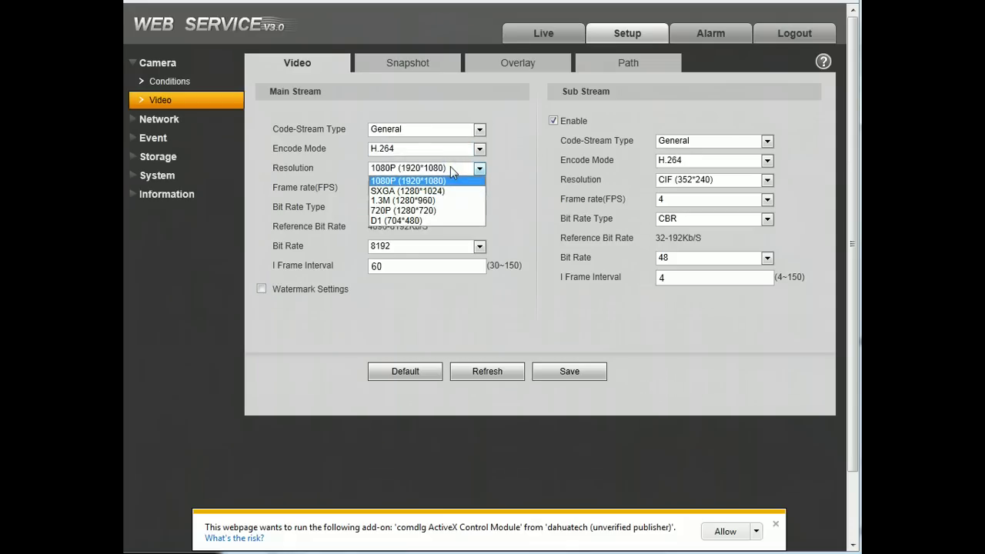
left_click(452, 170)
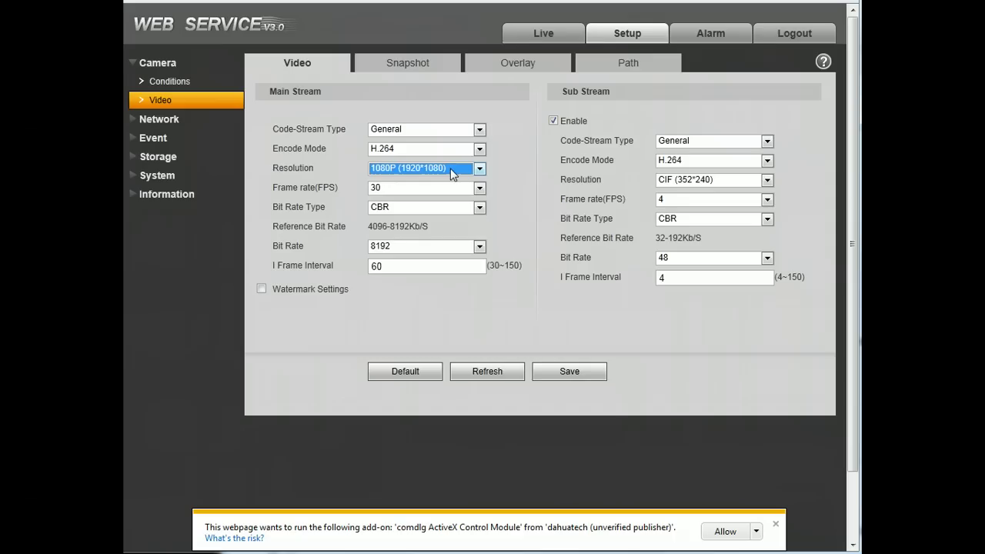
left_click(439, 189)
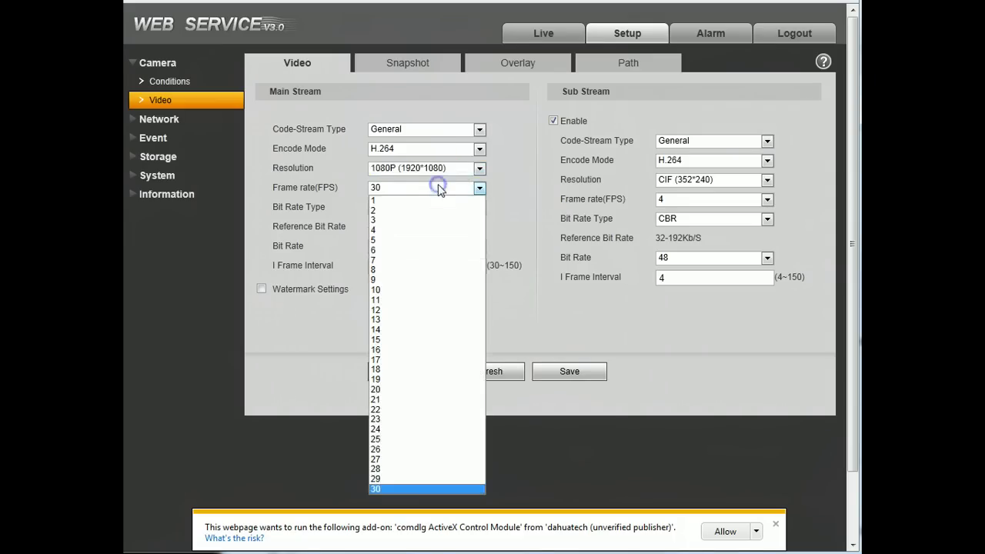
left_click(438, 189)
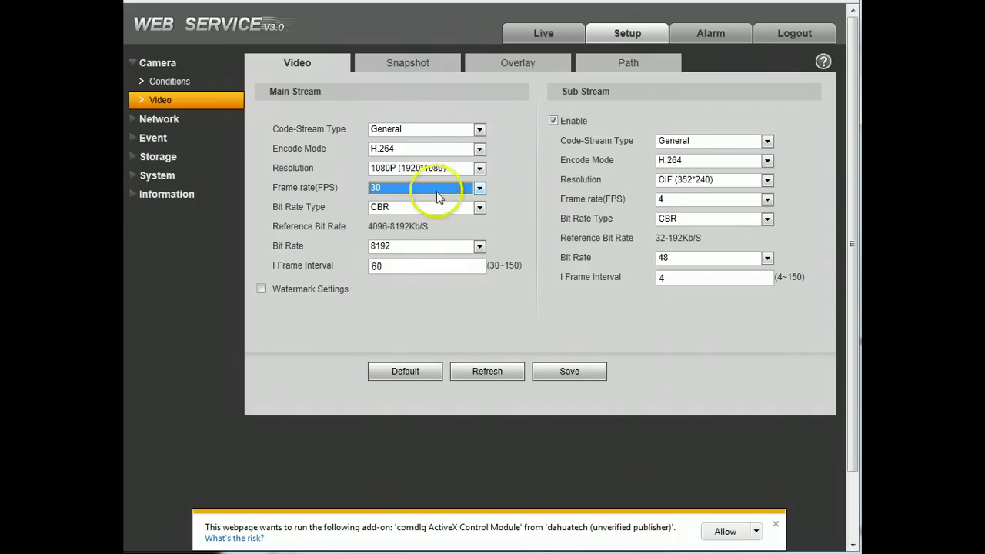
- Try VBR at 6(Best) quality, then keep CBR at 8192 with I Frame Interval 60
left_click(432, 207)
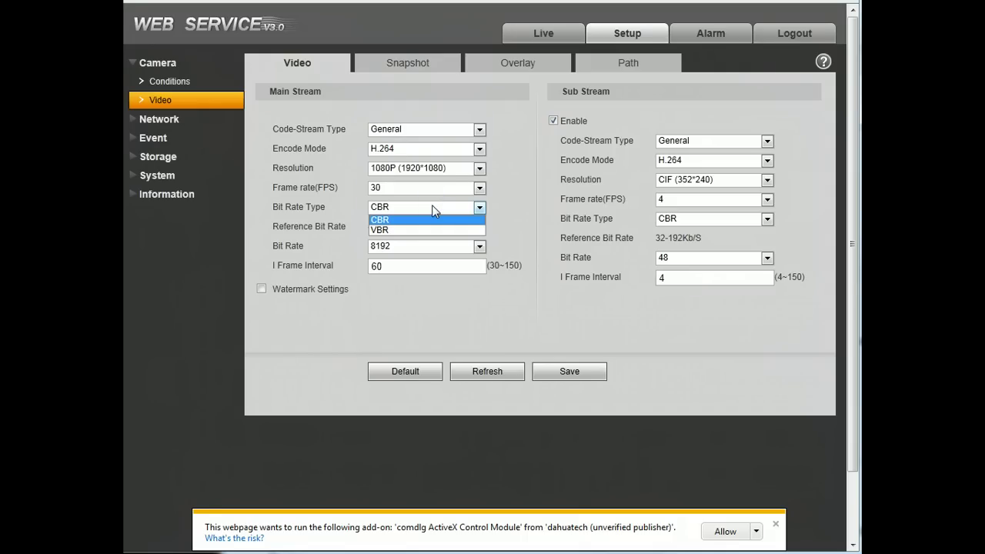
left_click(427, 230)
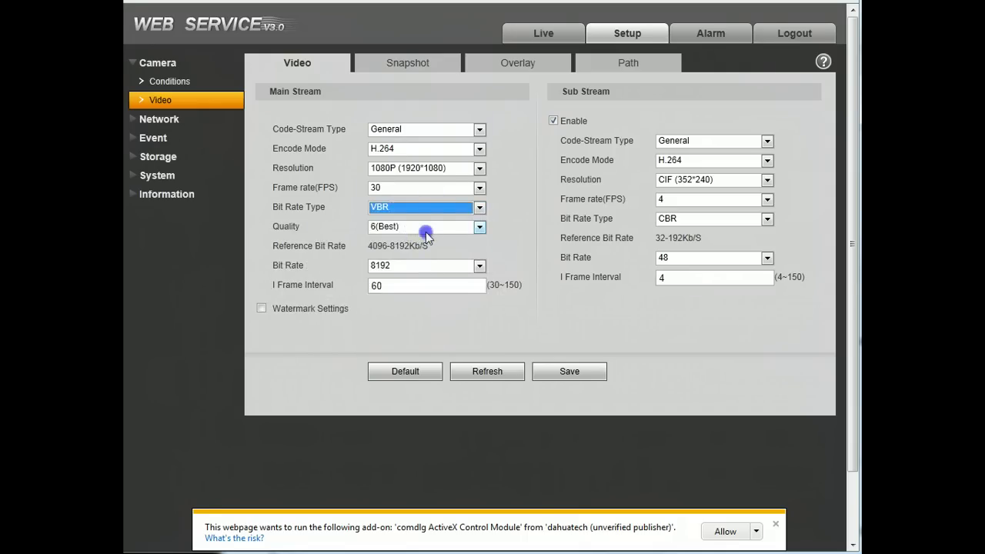
left_click(426, 230)
left_click(425, 230)
left_click(431, 206)
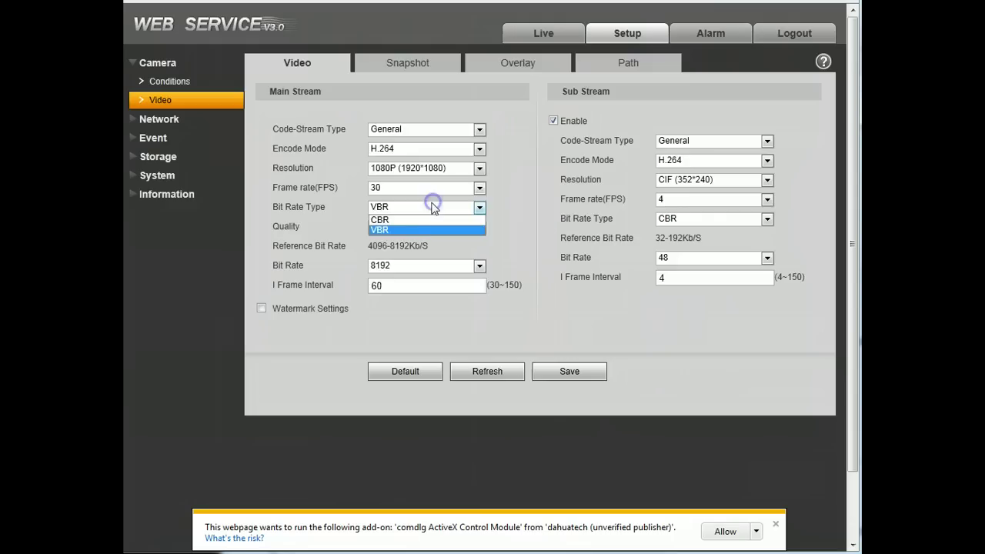
left_click(417, 219)
left_click(413, 247)
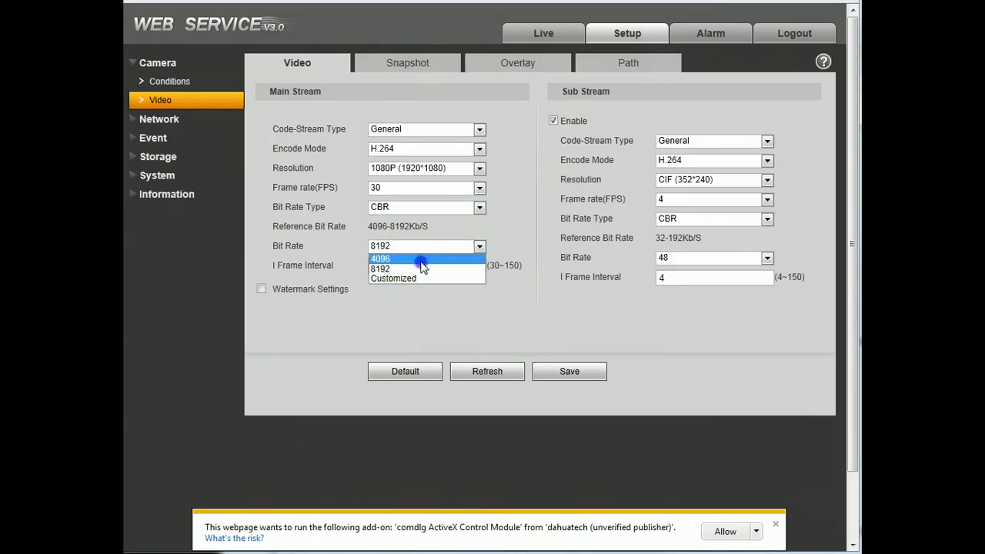
left_click(422, 267)
double_click(410, 264)
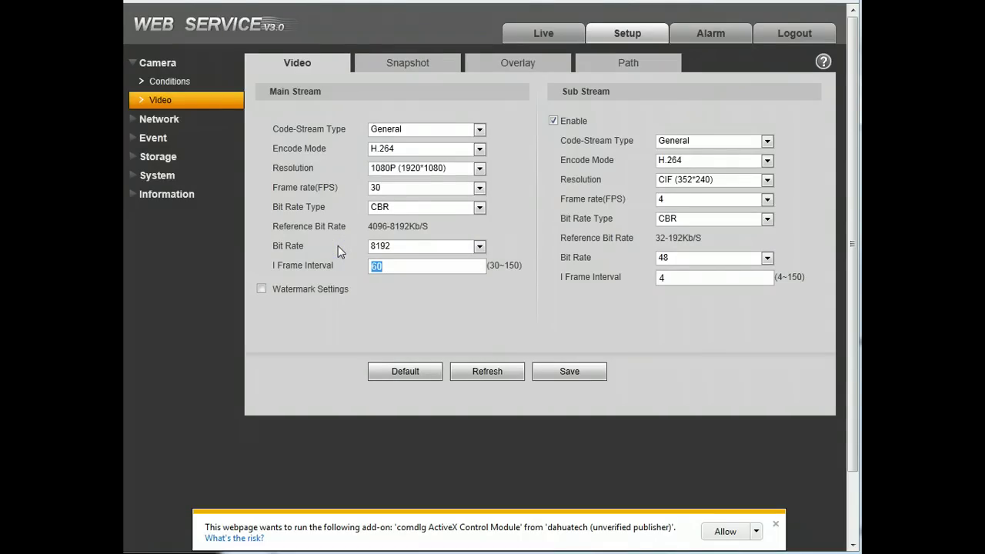
double_click(385, 266)
- Enable the watermark and select its DigitalCCTV text
left_click(262, 288)
left_click(435, 310)
left_click_drag(435, 310, 263, 292)
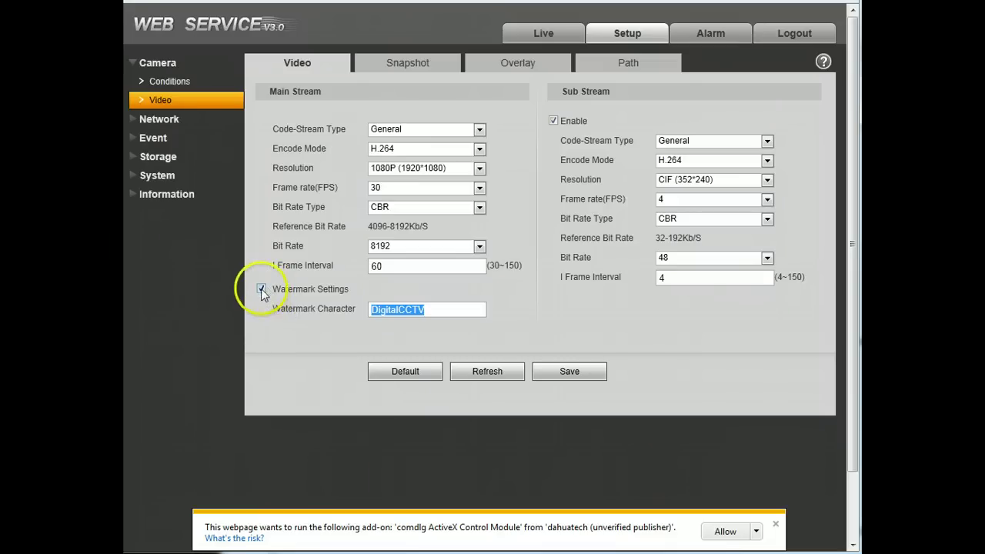
- Turn the watermark off and set the sub stream to D1 (704*480) at 4 fps
left_click(261, 290)
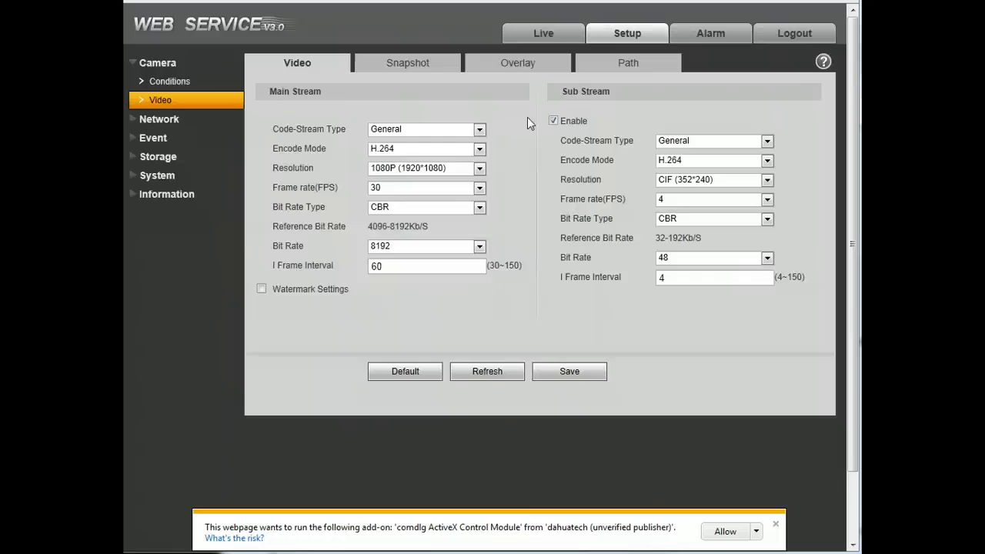
left_click(692, 178)
left_click(692, 192)
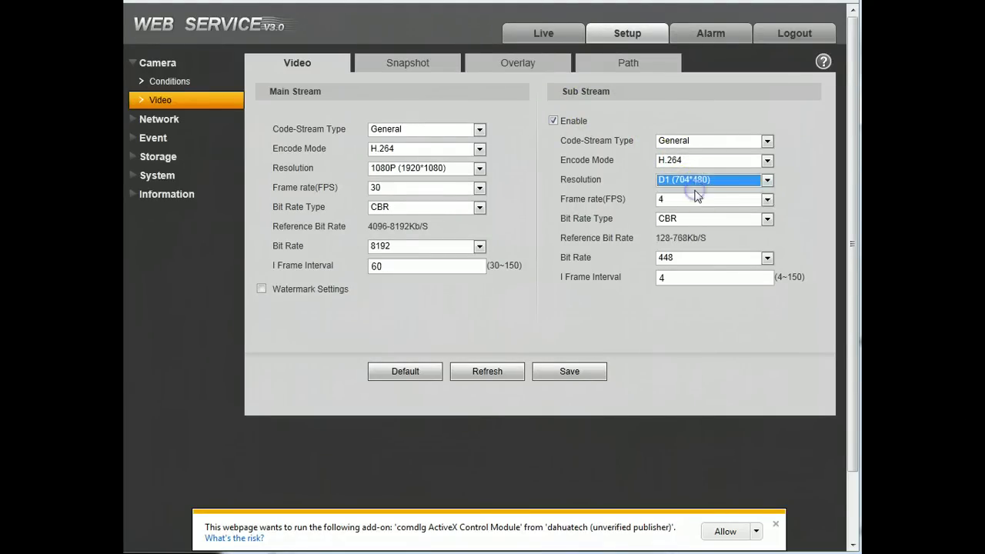
left_click(702, 179)
left_click(699, 203)
left_click(701, 200)
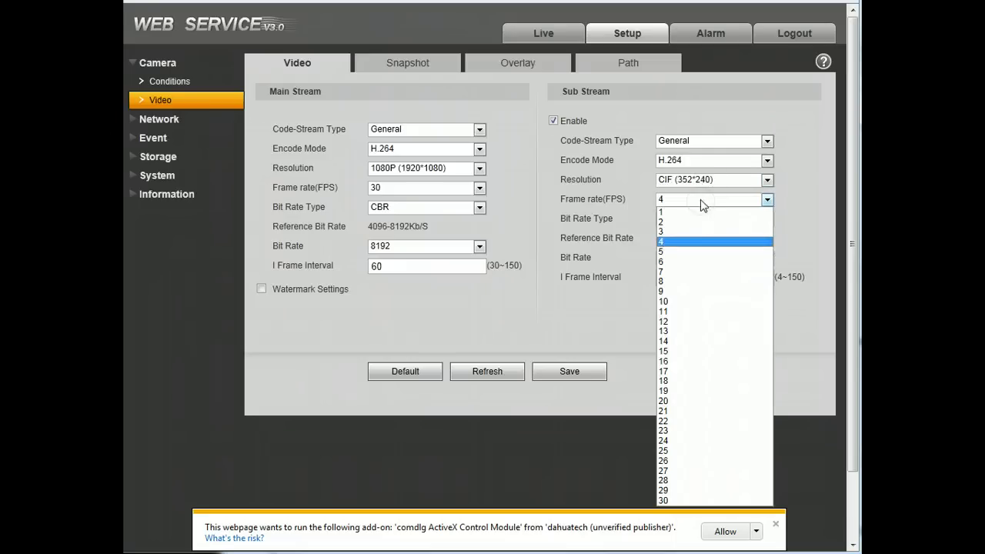
left_click(703, 180)
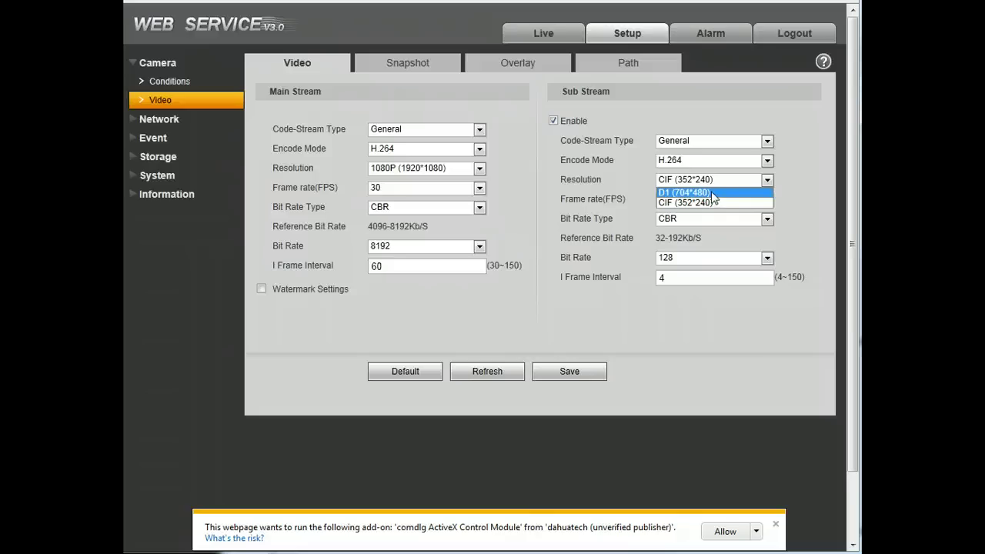
left_click(707, 192)
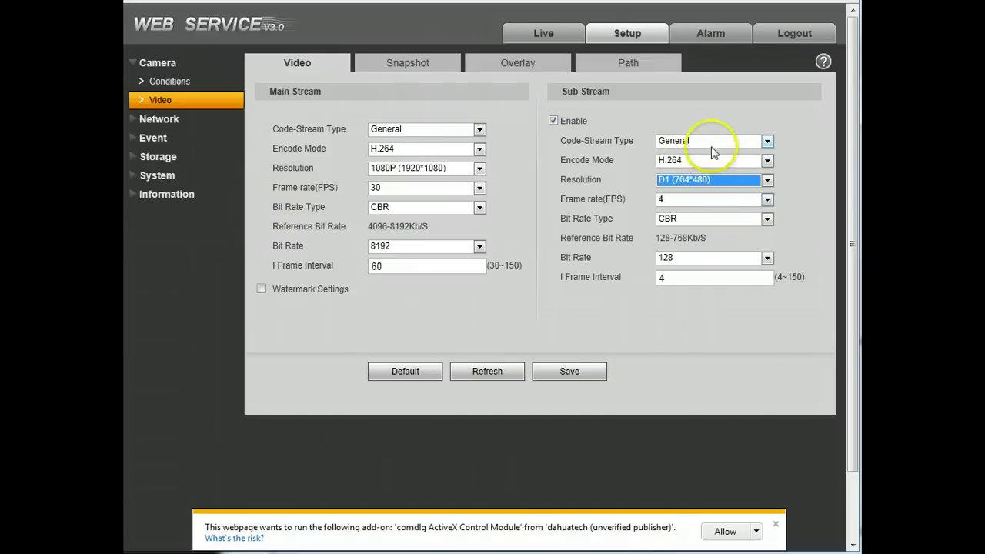
left_click(706, 199)
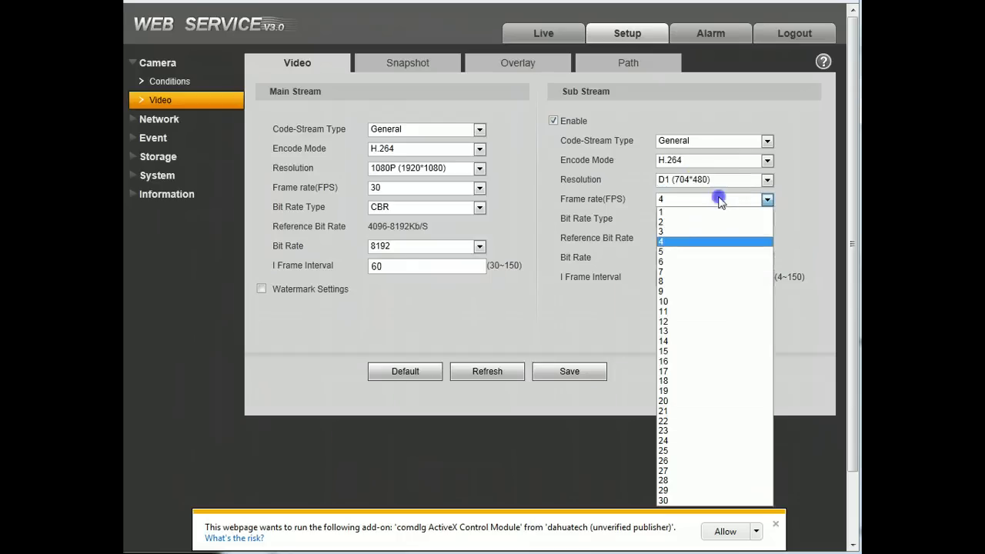
left_click(708, 197)
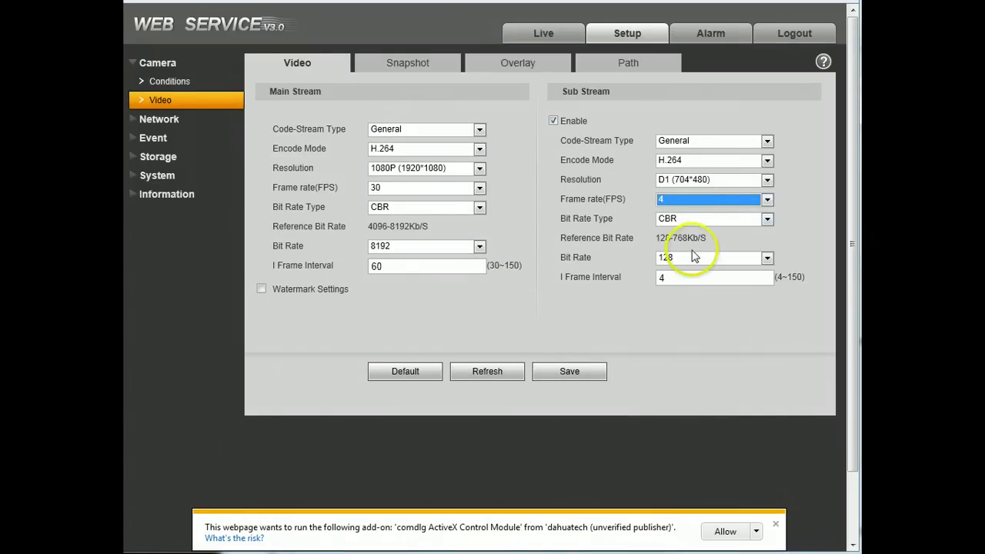
- Review the Snapshot tab, keeping the snapshot type at General
left_click(390, 64)
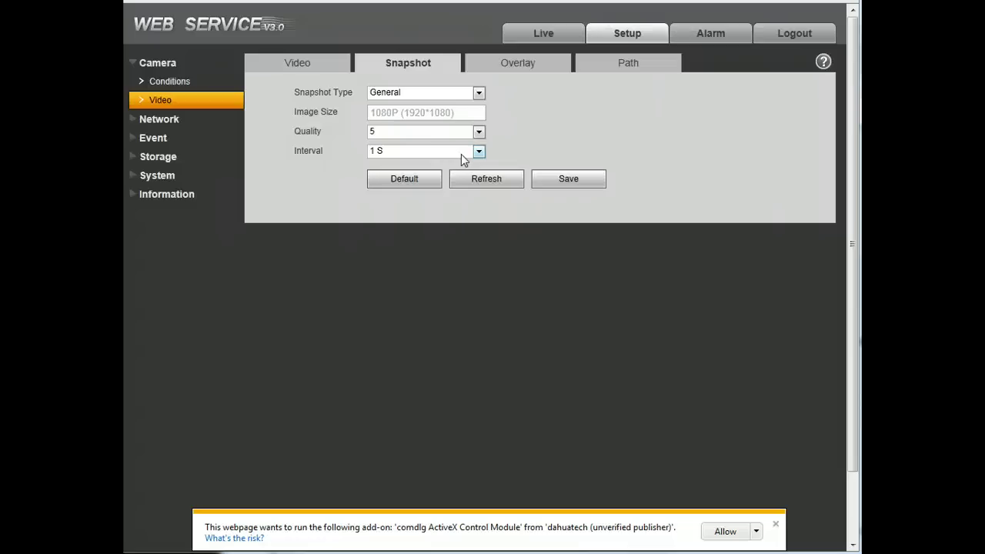
left_click(433, 94)
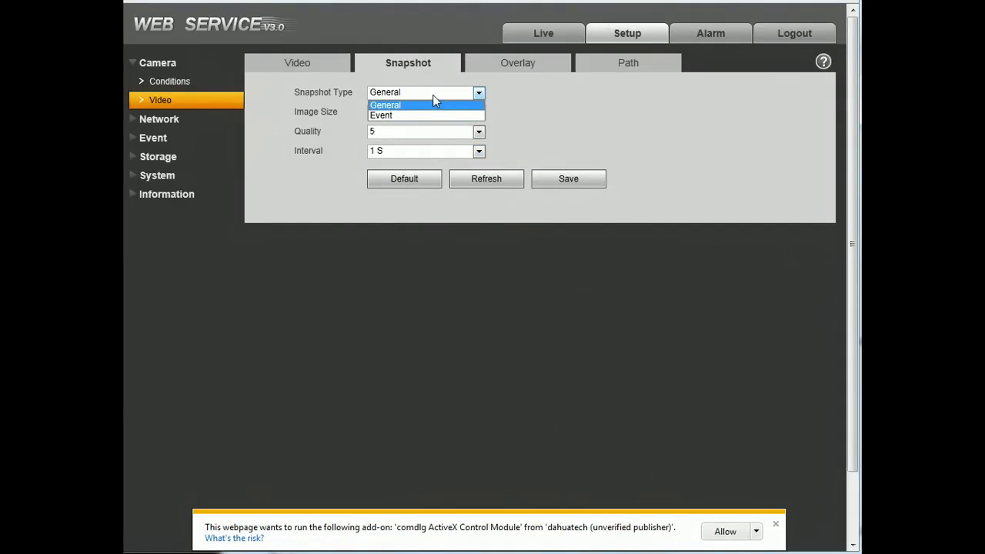
left_click(412, 109)
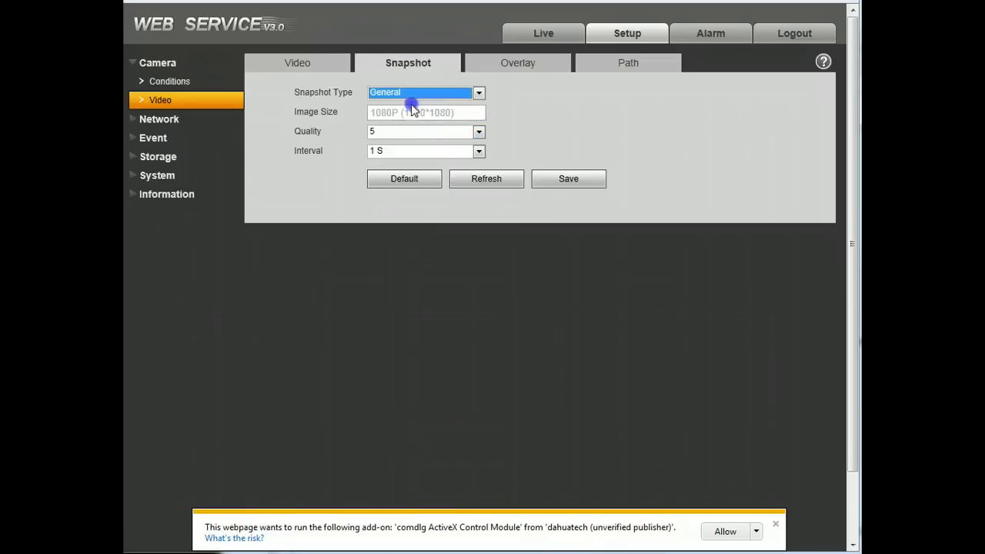
- Enable privacy masking, drag a mask down onto the sidewalk, then disable masking again
left_click(507, 66)
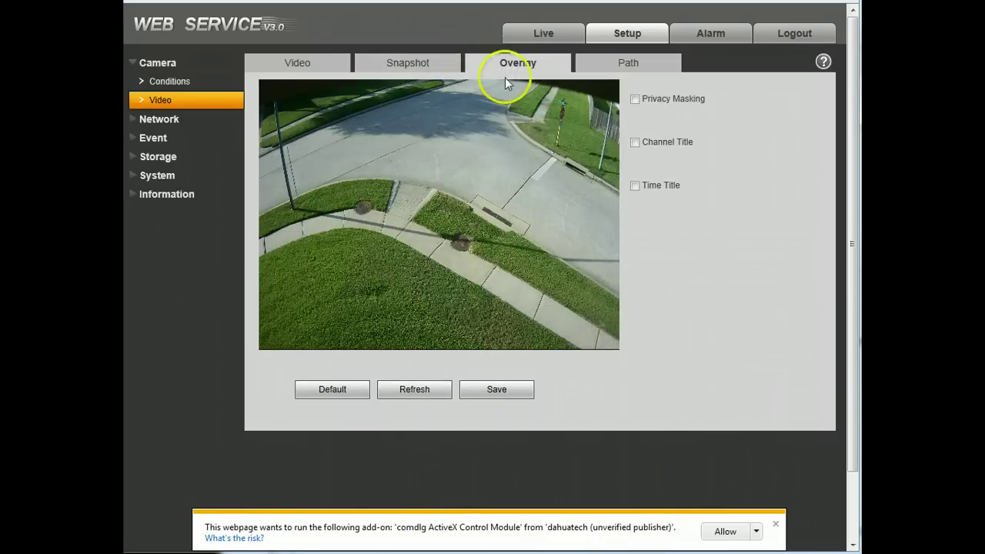
left_click(635, 99)
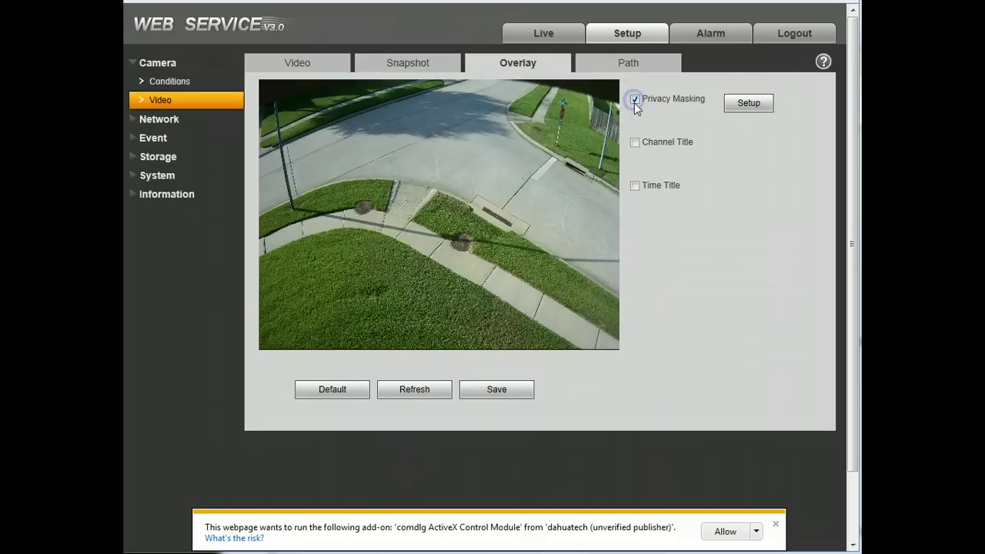
left_click(737, 109)
left_click_drag(418, 197, 469, 242)
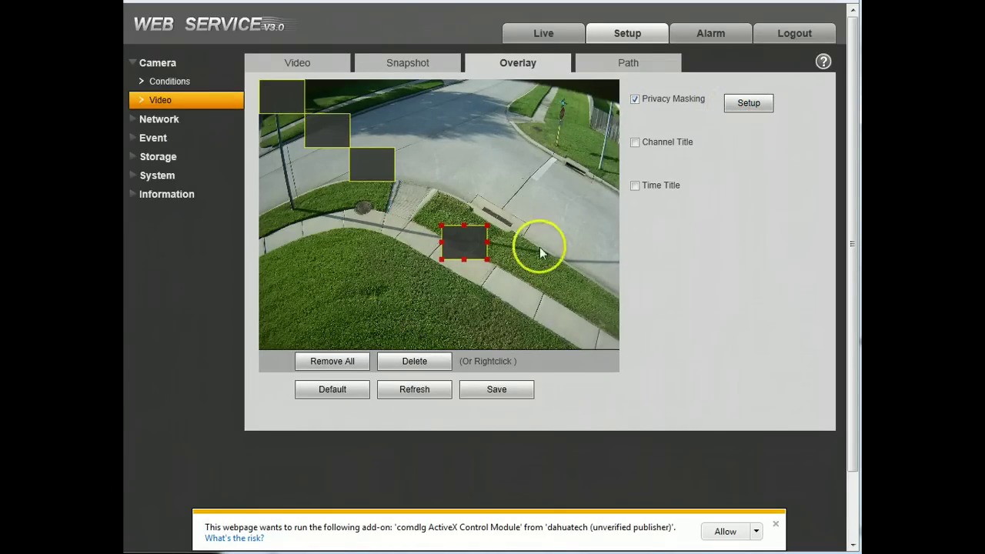
left_click(635, 99)
- Toggle the Channel Title and Time Title overlays on and back off
left_click(636, 142)
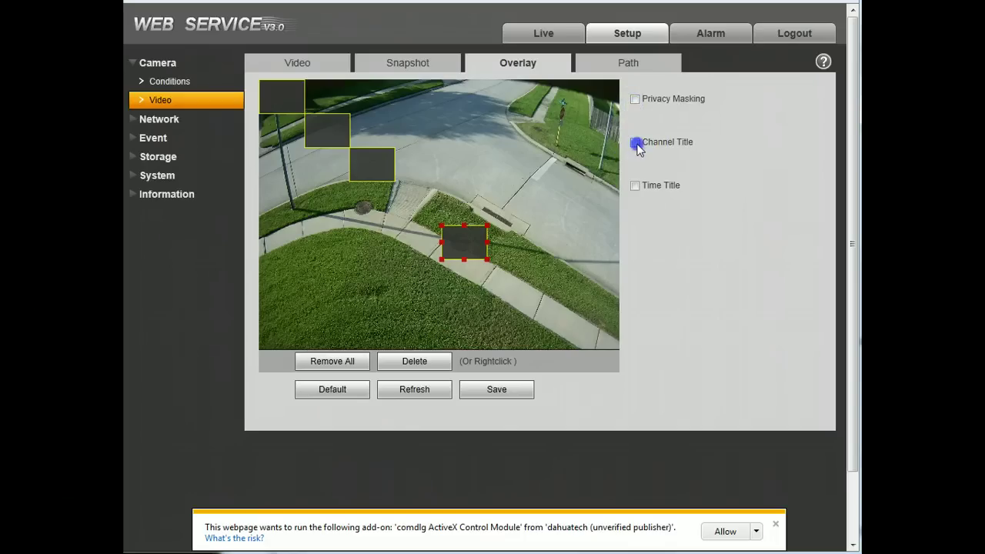
left_click(748, 146)
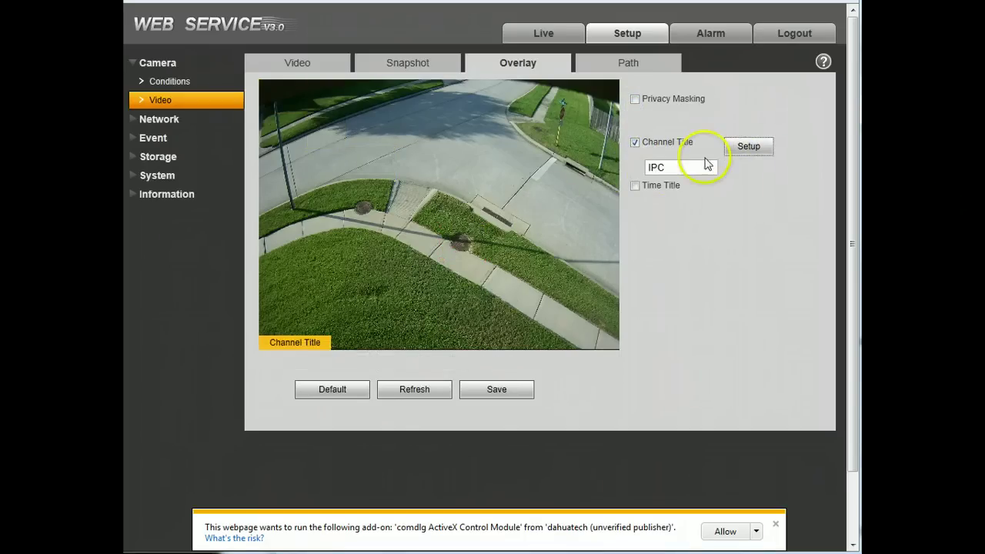
left_click(635, 143)
left_click(635, 186)
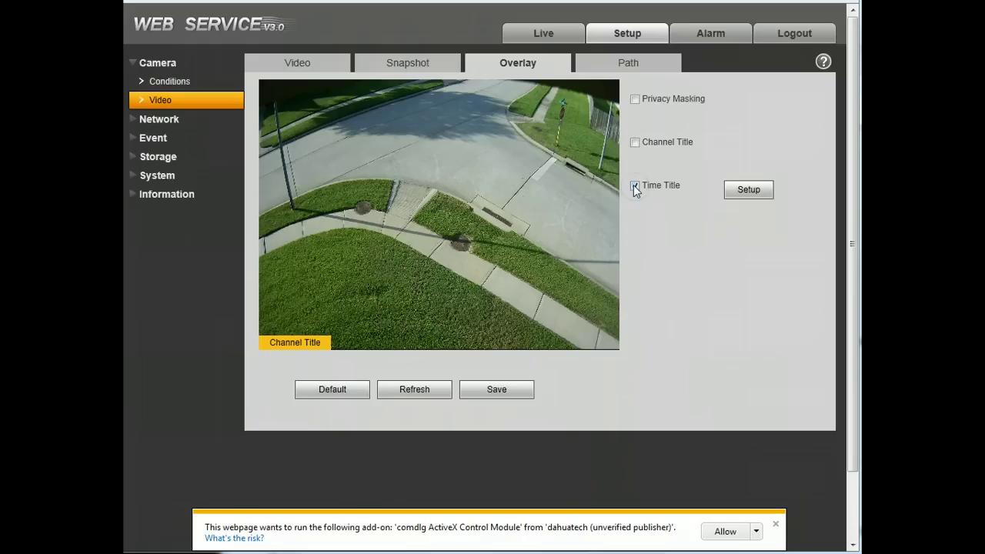
left_click(634, 185)
- Inspect the C:\PictureDownload snapshot path on the Path tab, then return to the Video stream settings
left_click(650, 57)
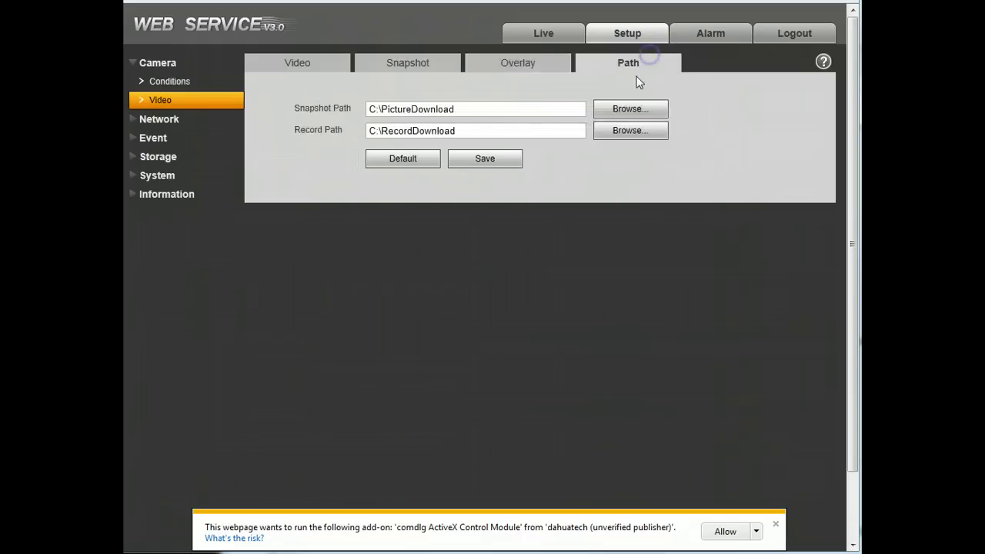
left_click_drag(471, 109, 295, 103)
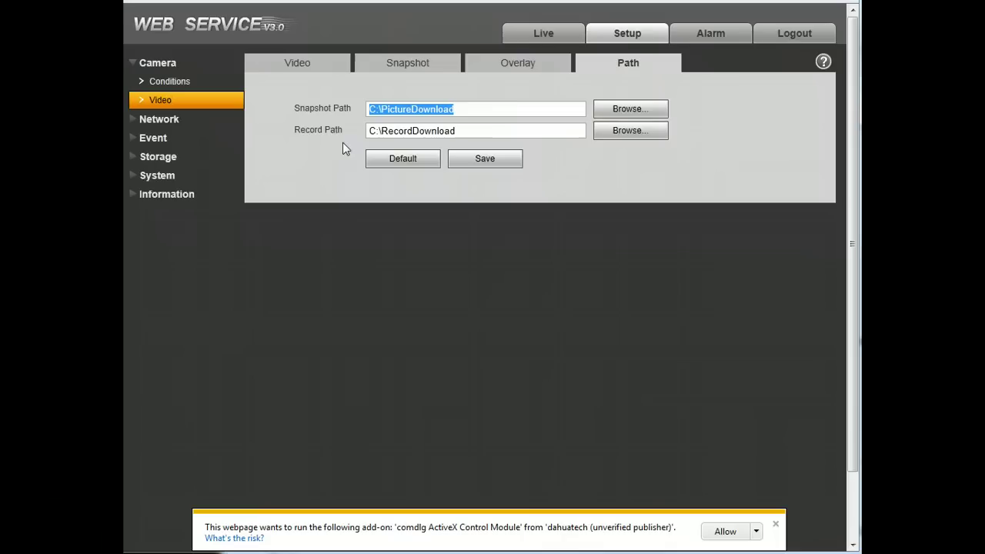
left_click(493, 107)
left_click(166, 100)
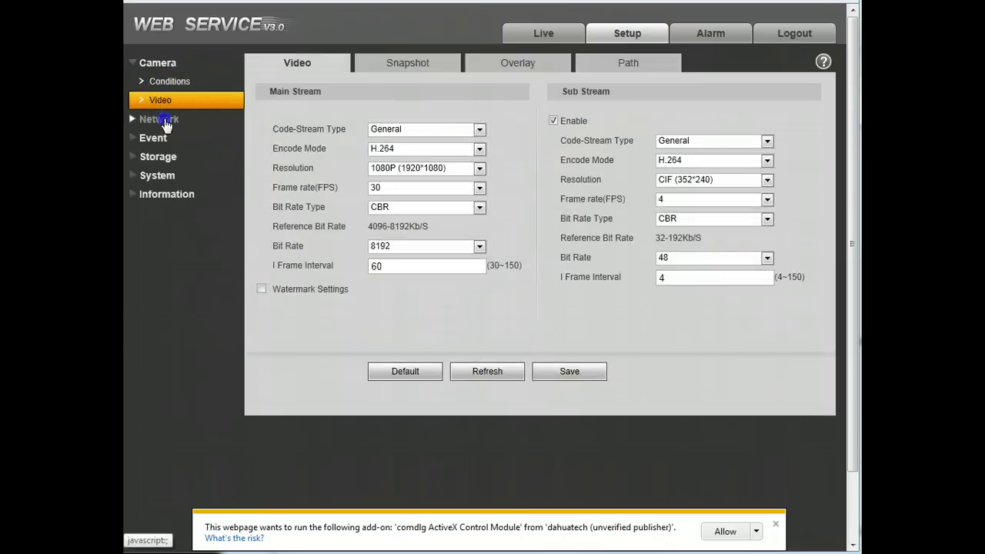
- Review the TCP/IP page keeping IPV4 as the IP version, then go to Connection
left_click(184, 118)
left_click(178, 101)
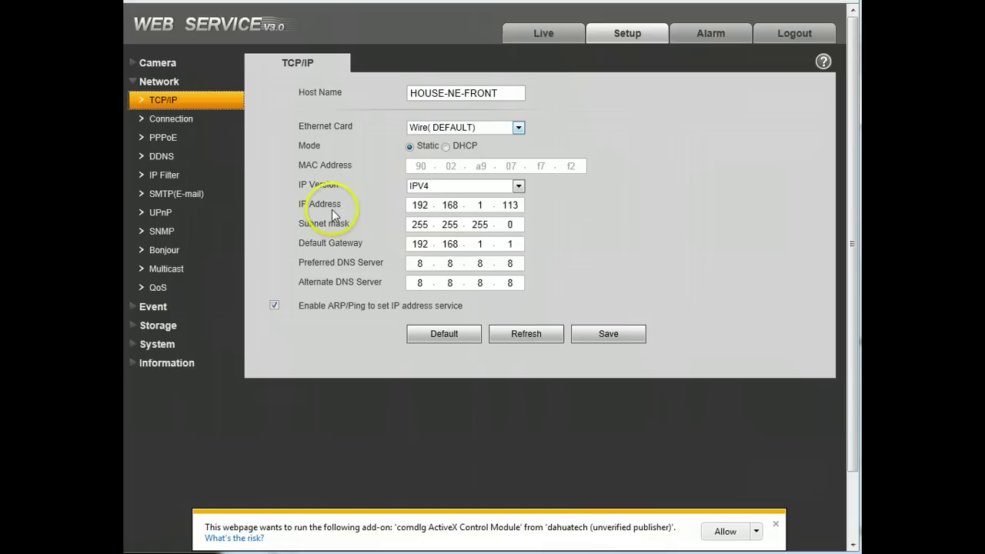
left_click(477, 186)
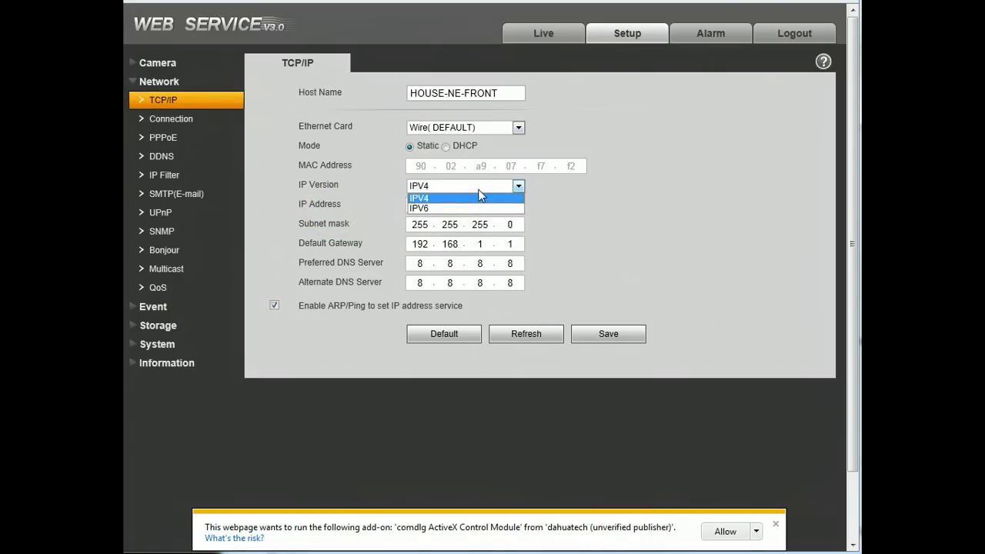
left_click(479, 198)
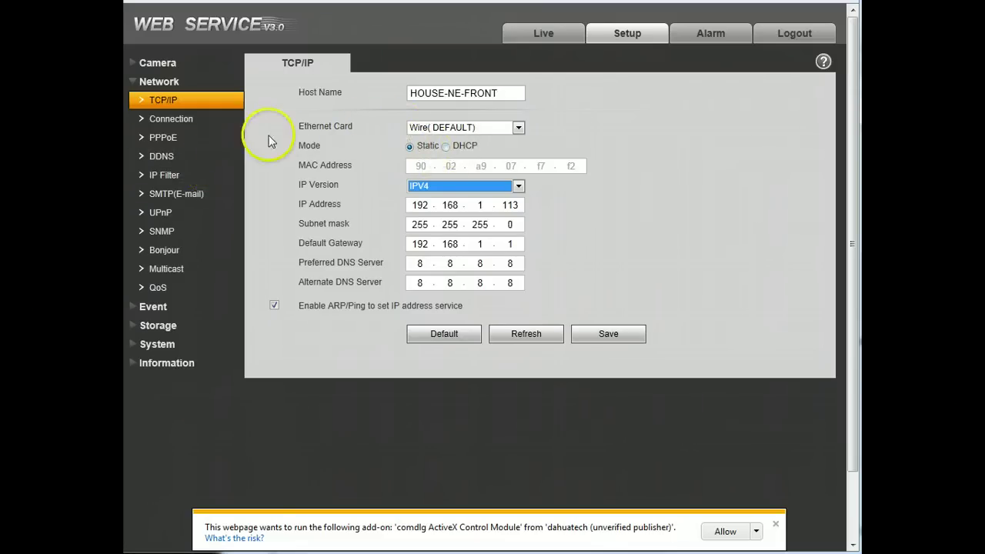
left_click(204, 127)
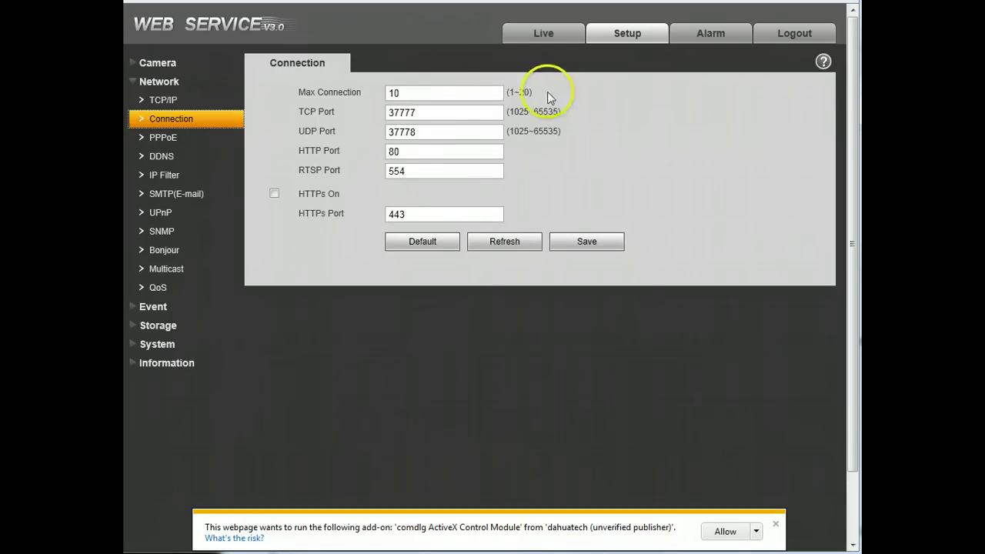
- Select the Max Connection 10, RTSP 554, HTTP 80 and TCP 37777 values in turn
double_click(409, 93)
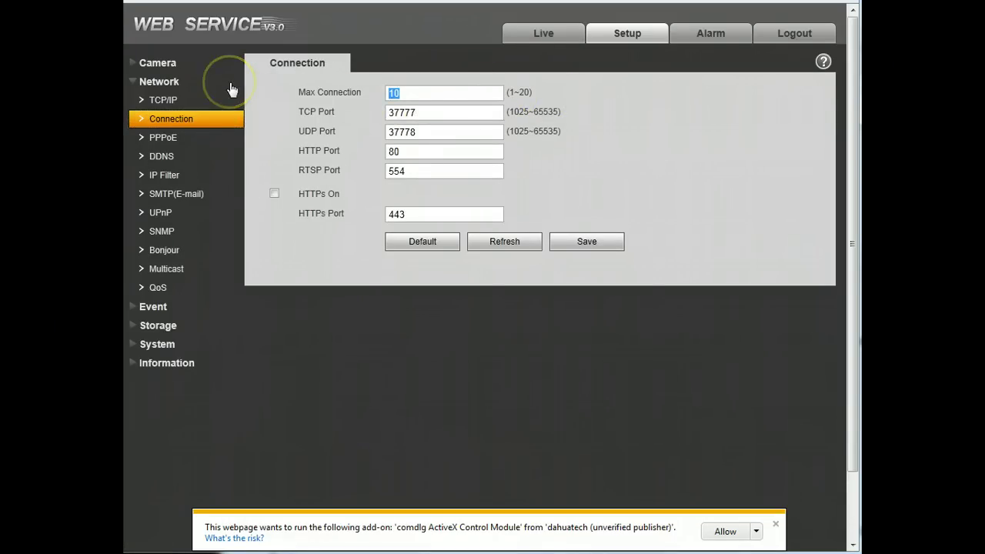
double_click(450, 170)
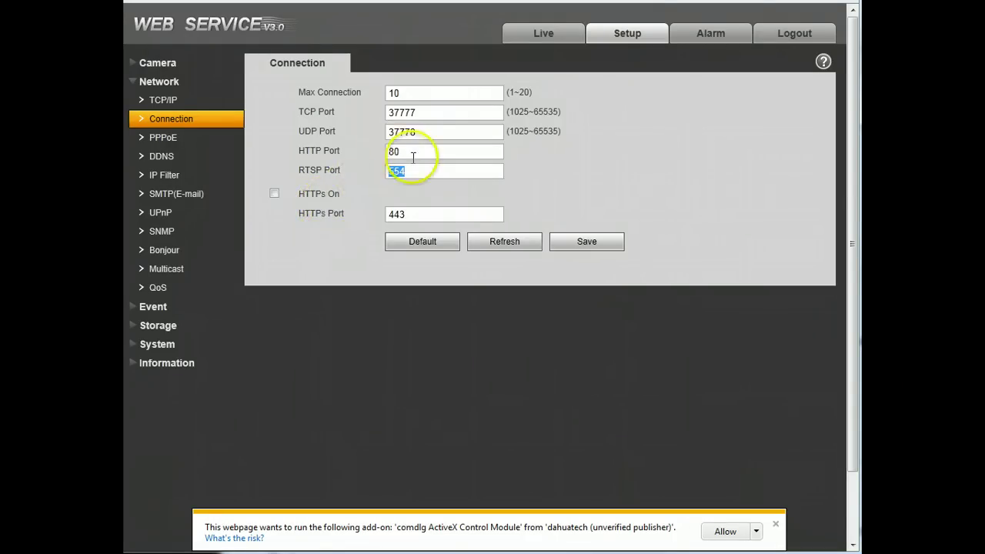
left_click_drag(418, 154, 279, 145)
left_click(279, 158)
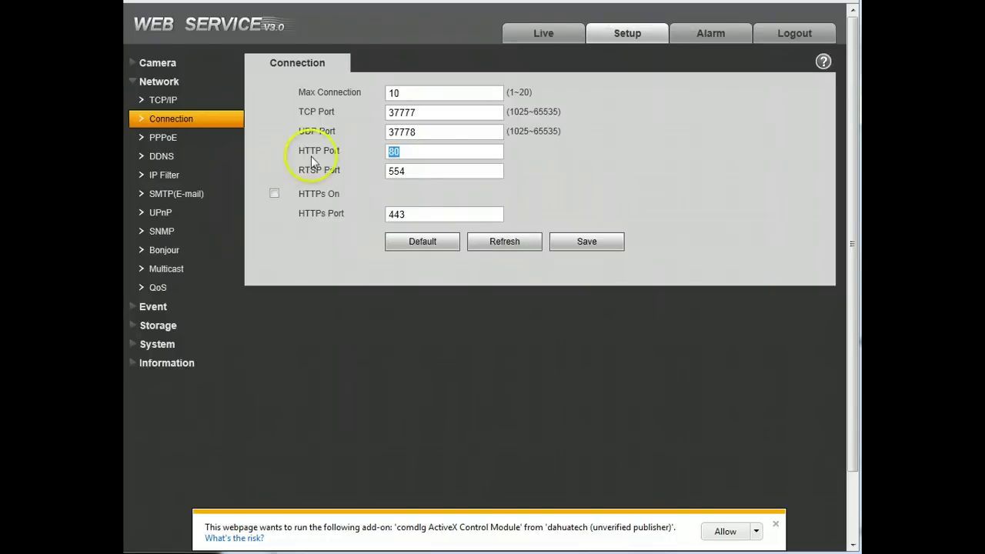
left_click_drag(445, 113, 204, 109)
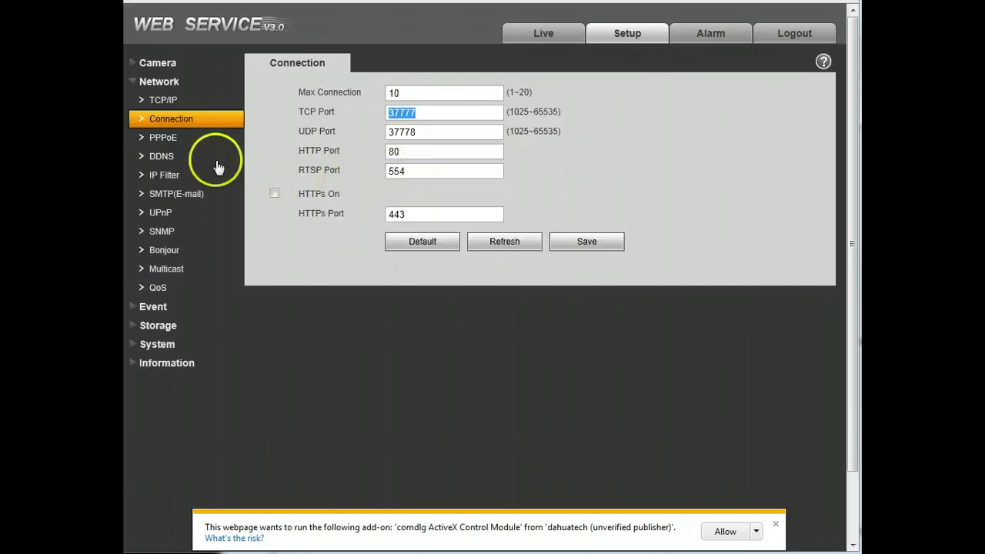
- Pass through PPPoE, set the DDNS server type to Dyndns DDNS, and open IP Filter
left_click(196, 144)
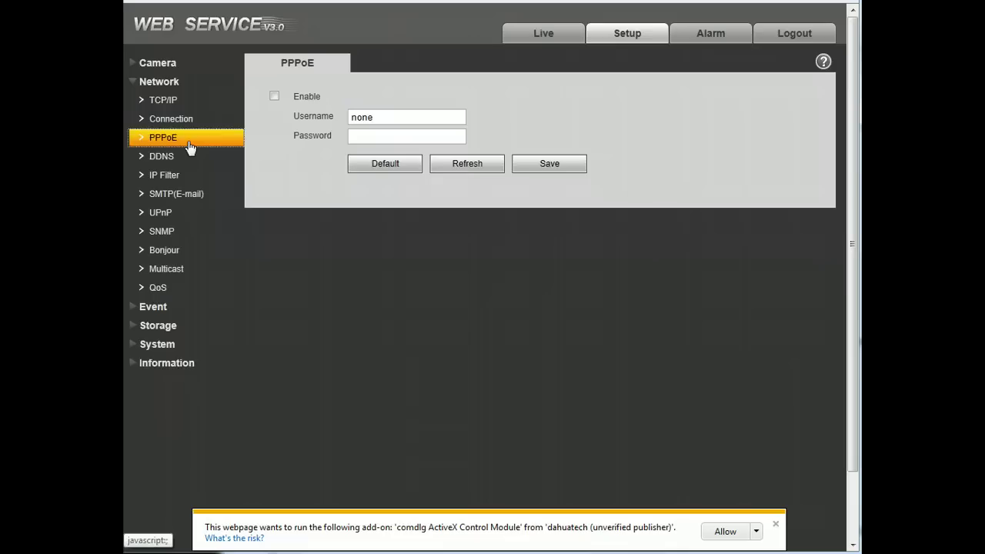
left_click(187, 159)
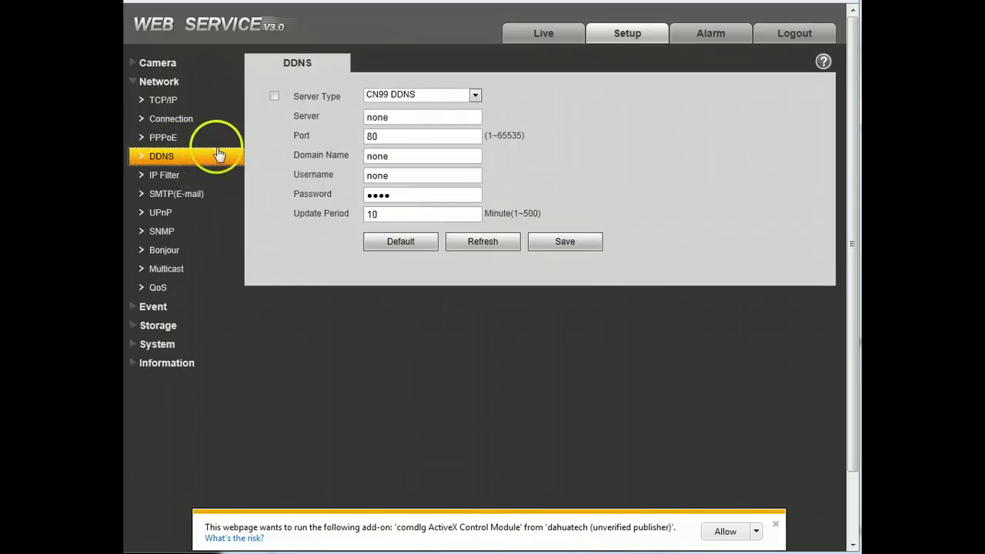
left_click(447, 98)
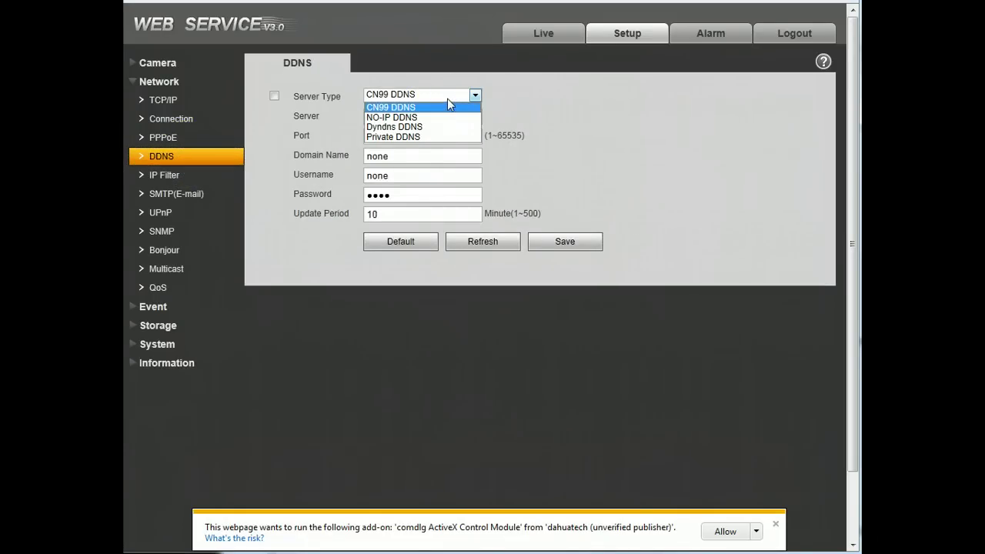
left_click(422, 127)
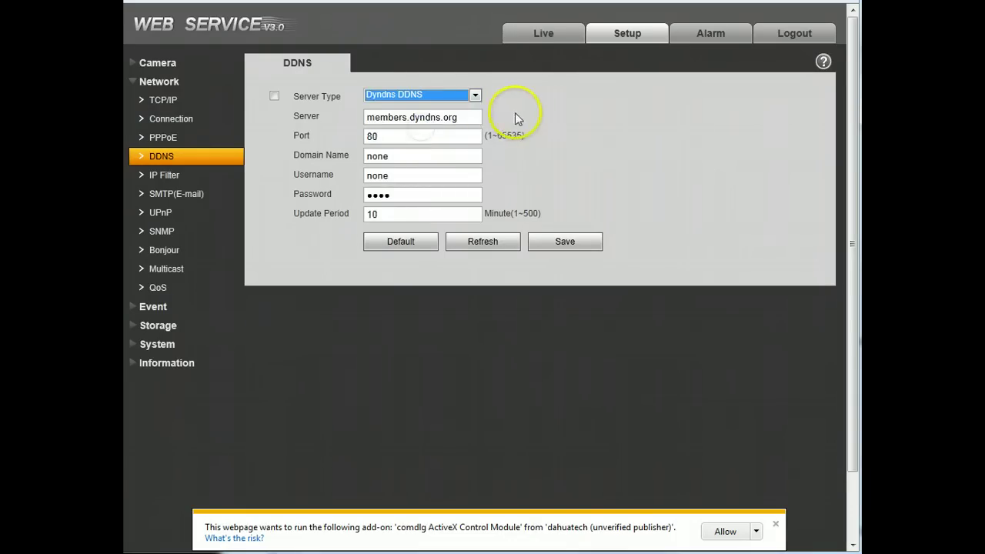
left_click(192, 182)
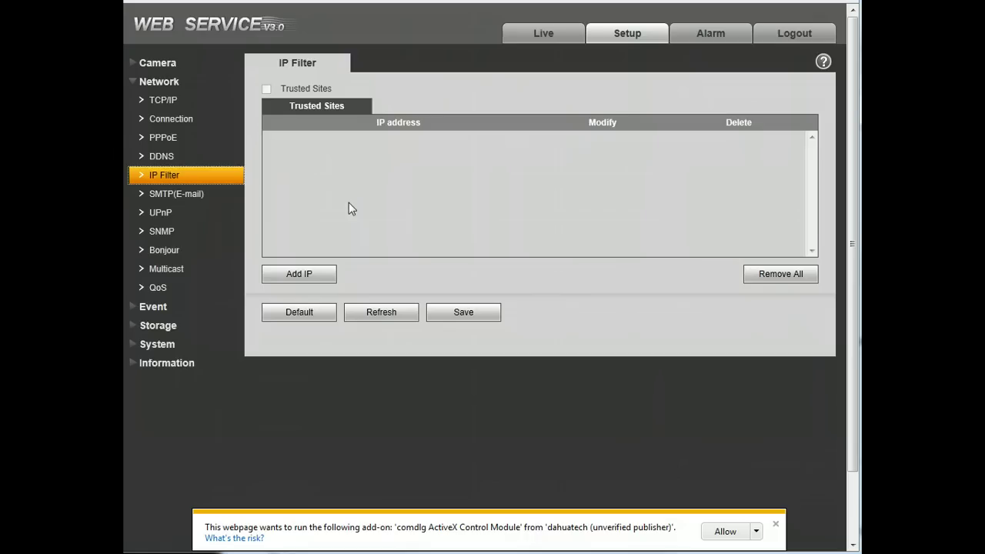
- Visit the SMTP(E-mail), UPnP, Bonjour, Multicast and QoS pages, then expand Event
left_click(194, 198)
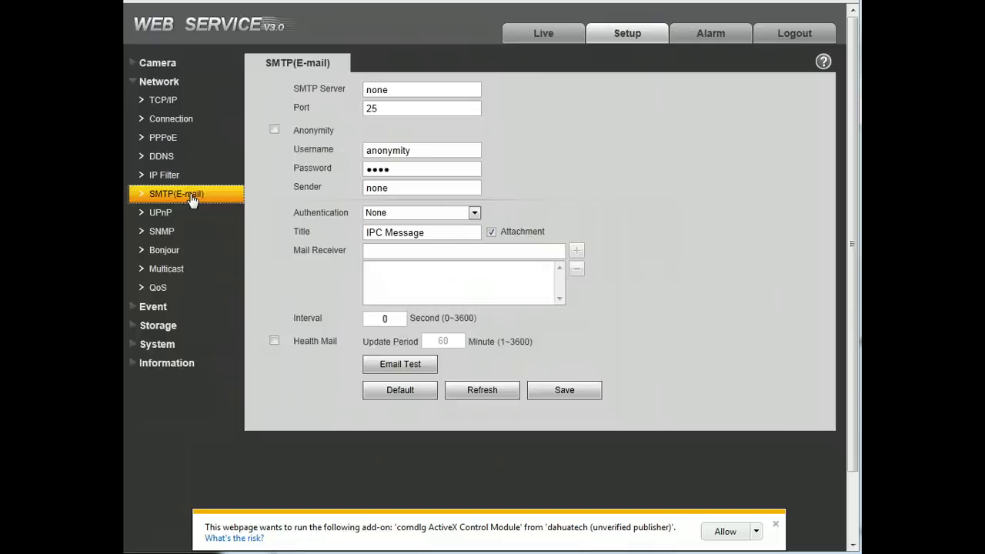
left_click(192, 199)
left_click(177, 214)
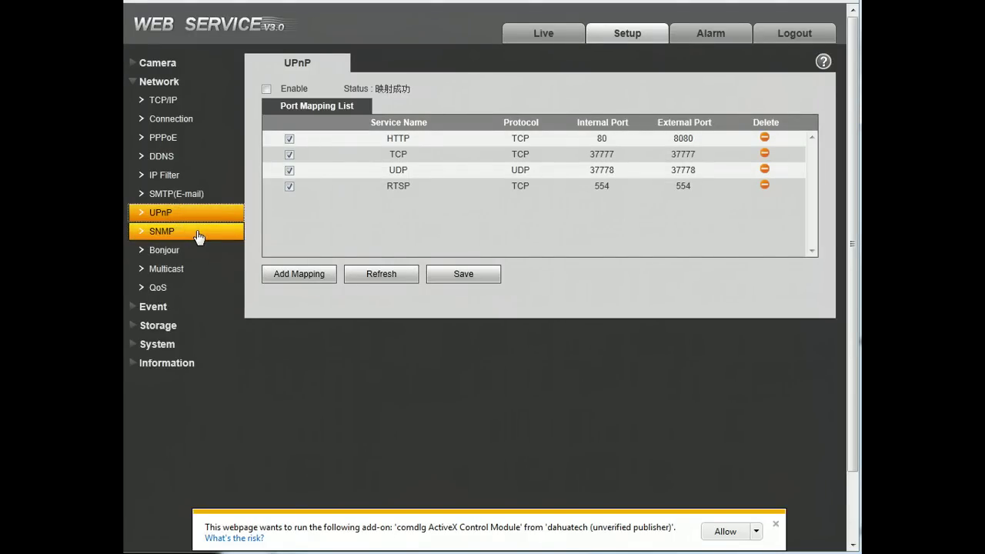
left_click(194, 254)
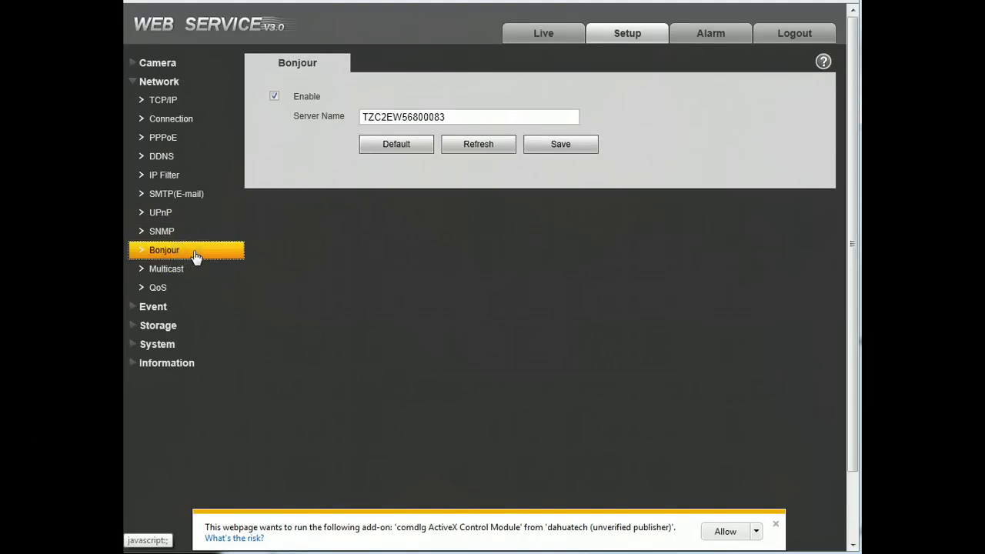
left_click(207, 271)
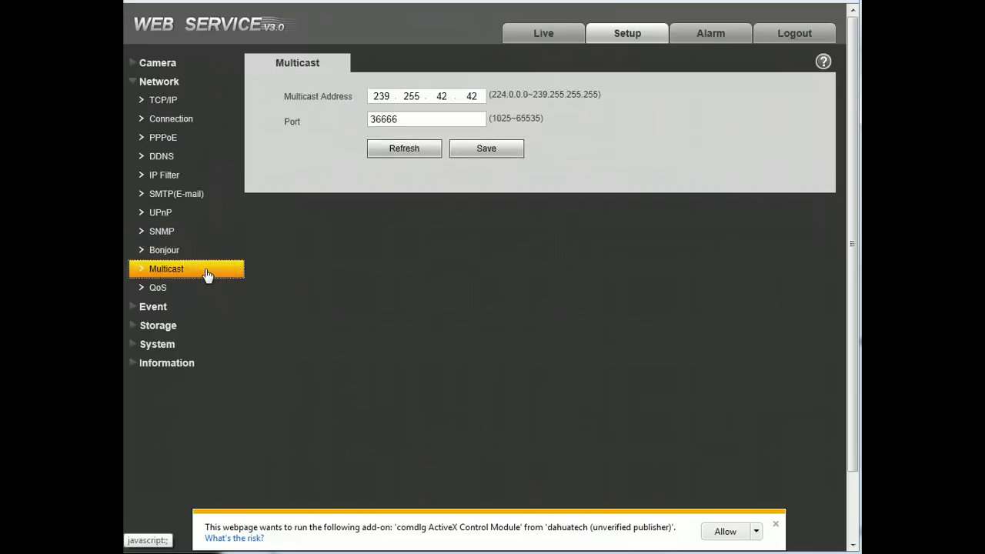
left_click(193, 286)
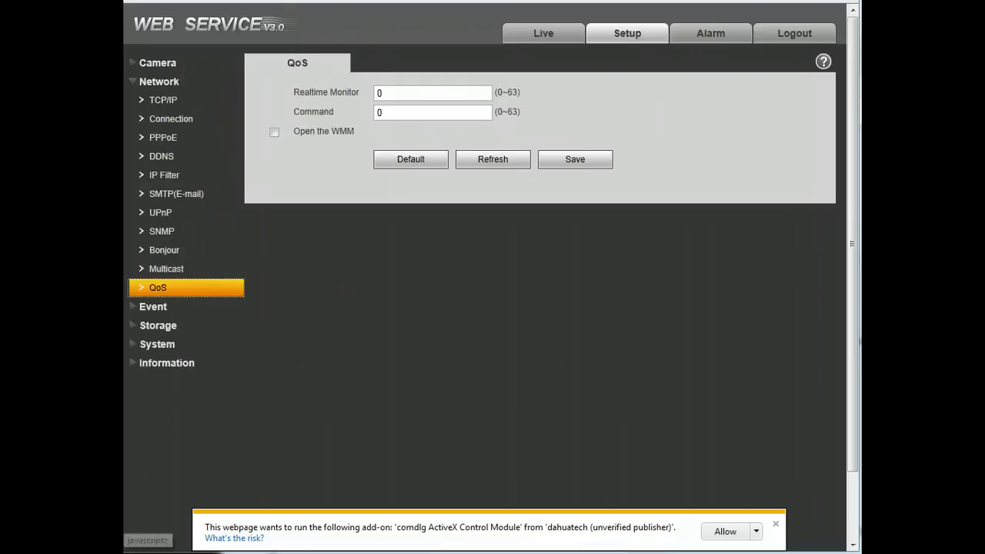
left_click(140, 311)
- Open Video Detect and view the motion Working Period schedule, closing it unchanged
left_click(180, 123)
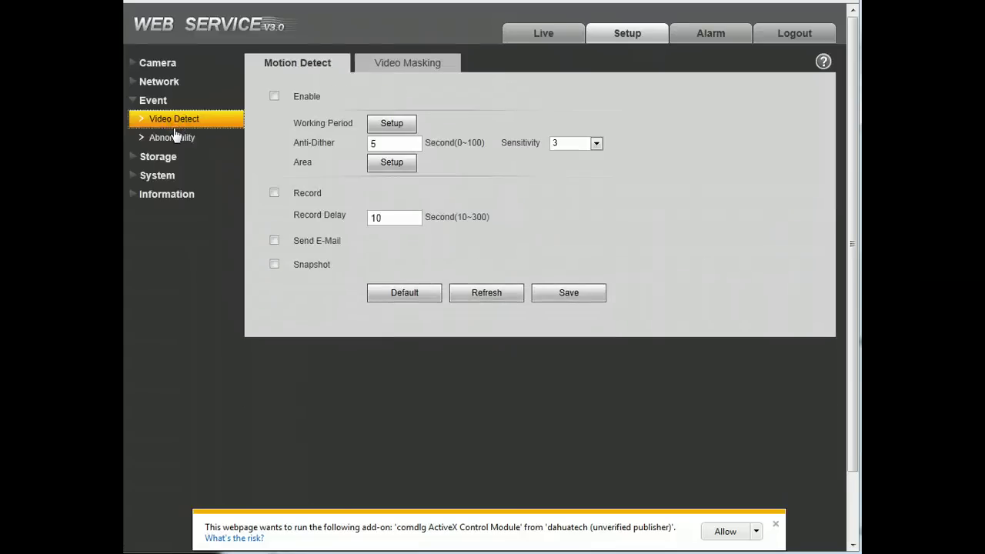
left_click(274, 95)
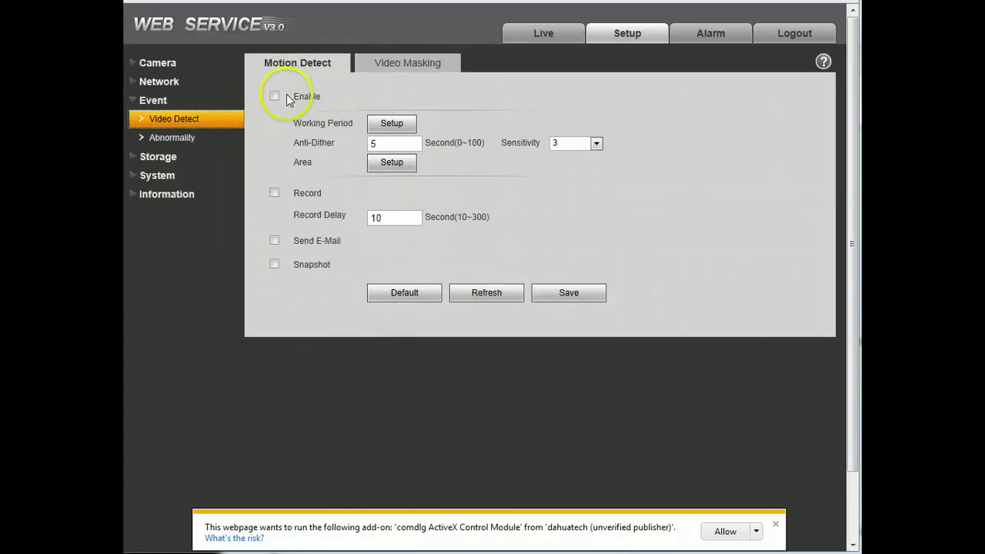
left_click(389, 124)
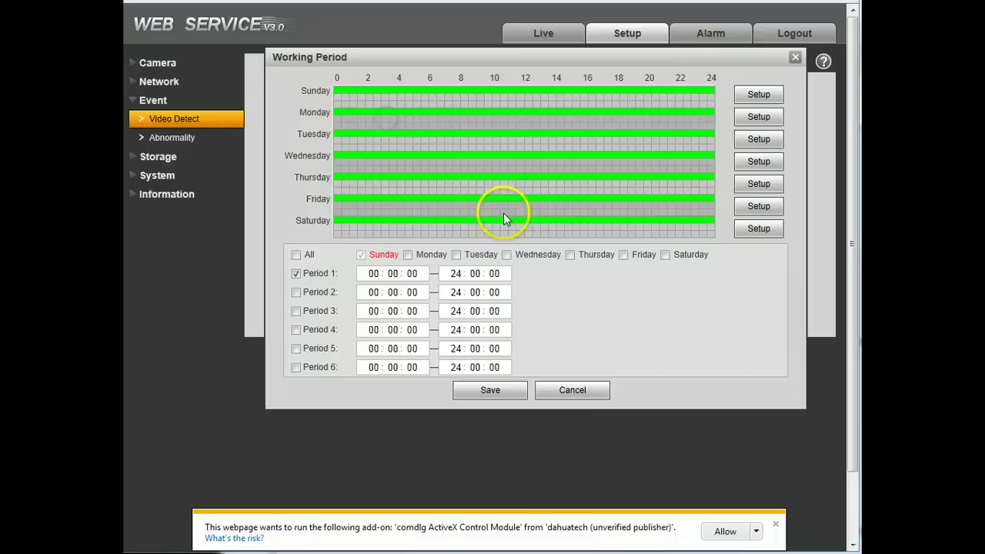
left_click(582, 390)
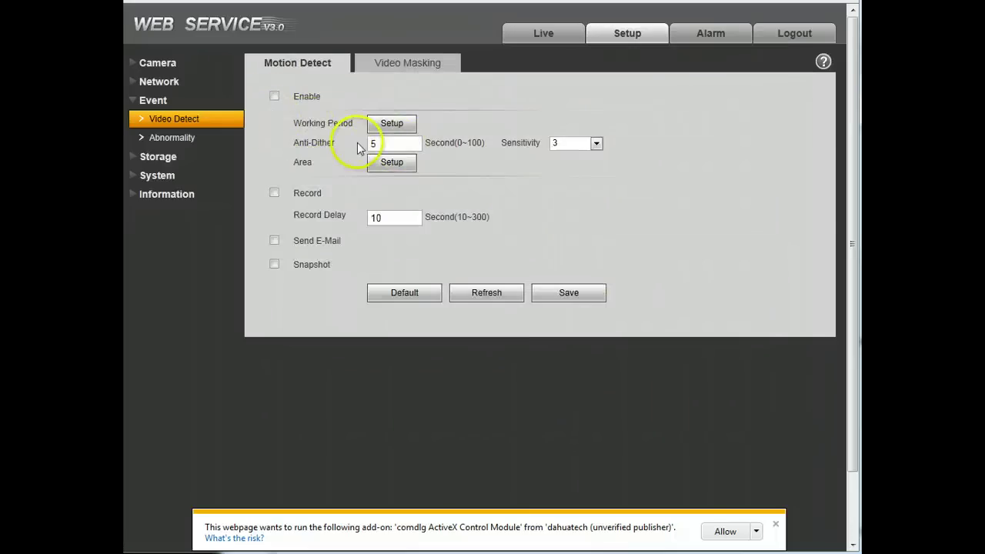
- Mark a region on the motion Area grid, discard it, and view Video Masking
left_click(392, 163)
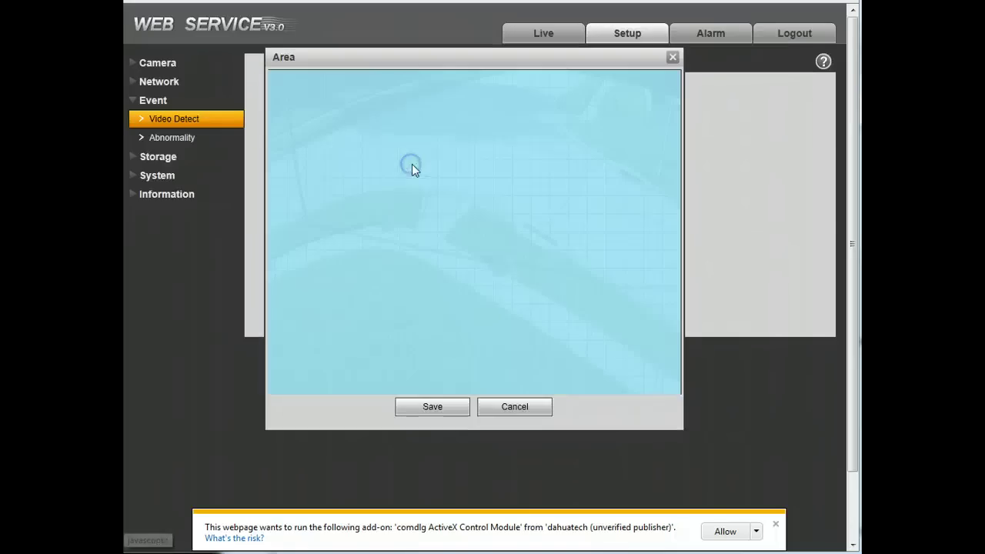
left_click_drag(412, 165, 546, 339)
left_click(515, 406)
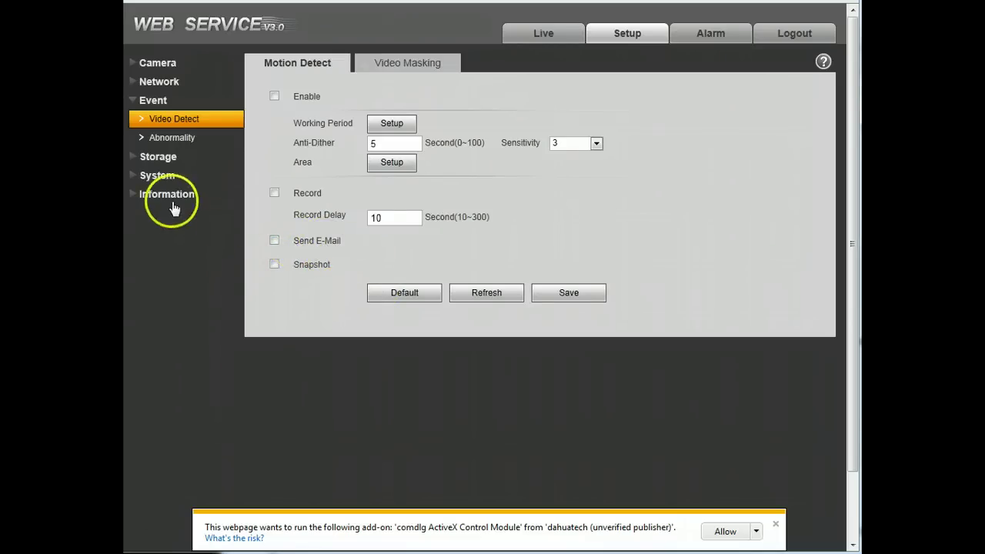
left_click(389, 64)
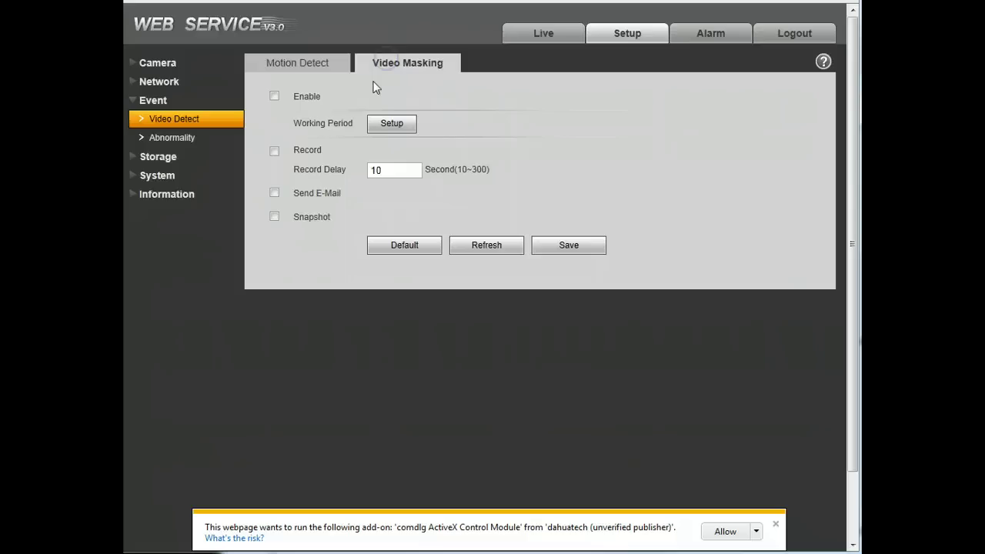
- View the Abnormality tabs: SD card capacity, SD Card Error, Disconnection and IP Conflict
left_click(169, 137)
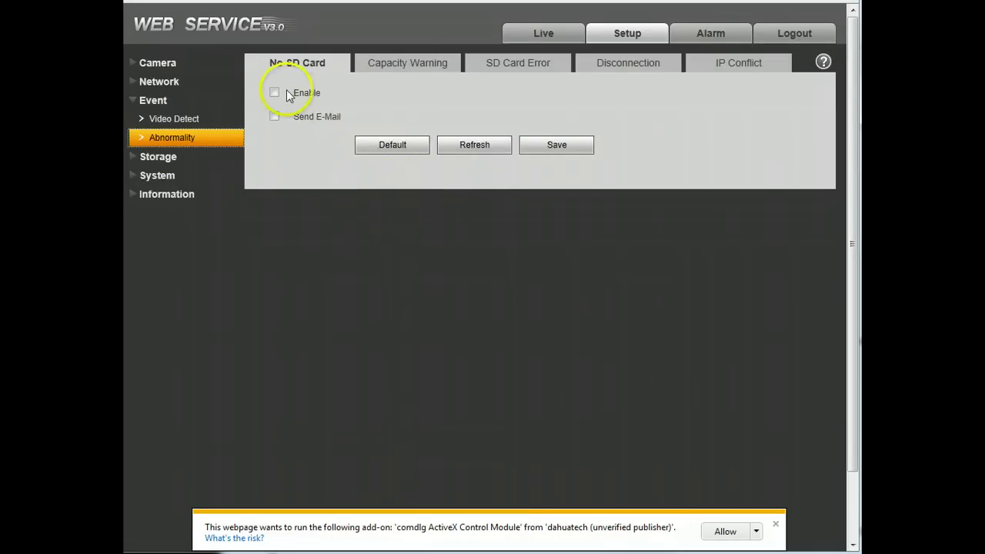
left_click(416, 63)
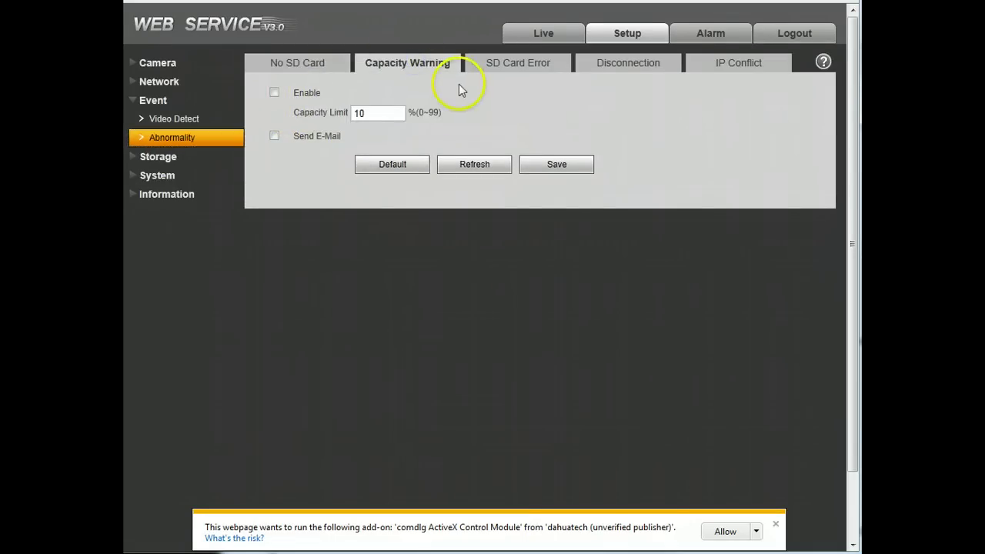
left_click(508, 60)
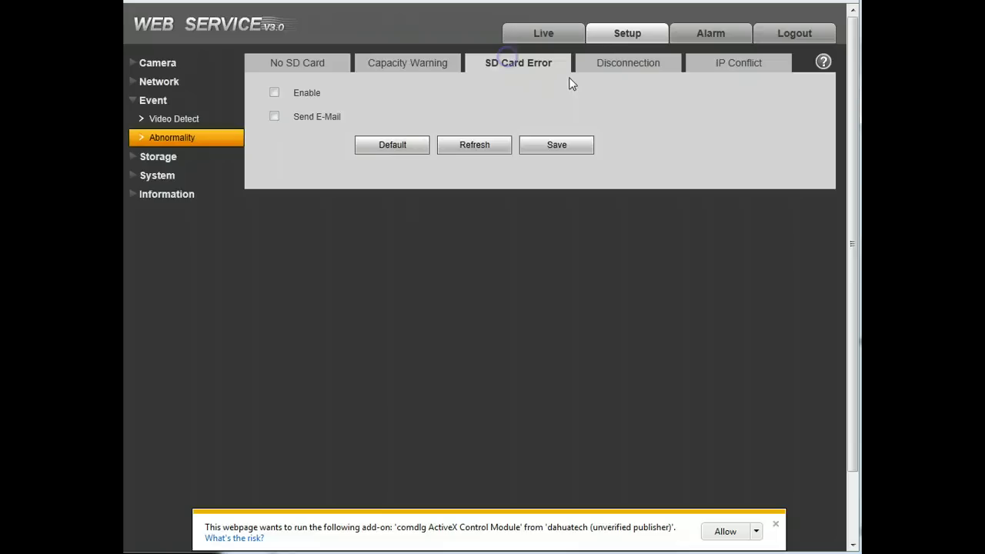
left_click(621, 62)
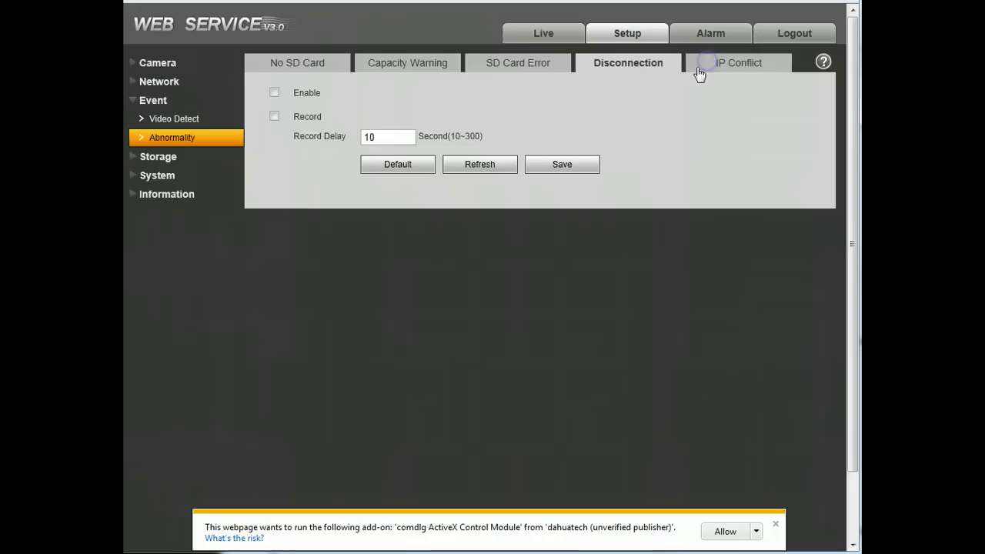
left_click(709, 67)
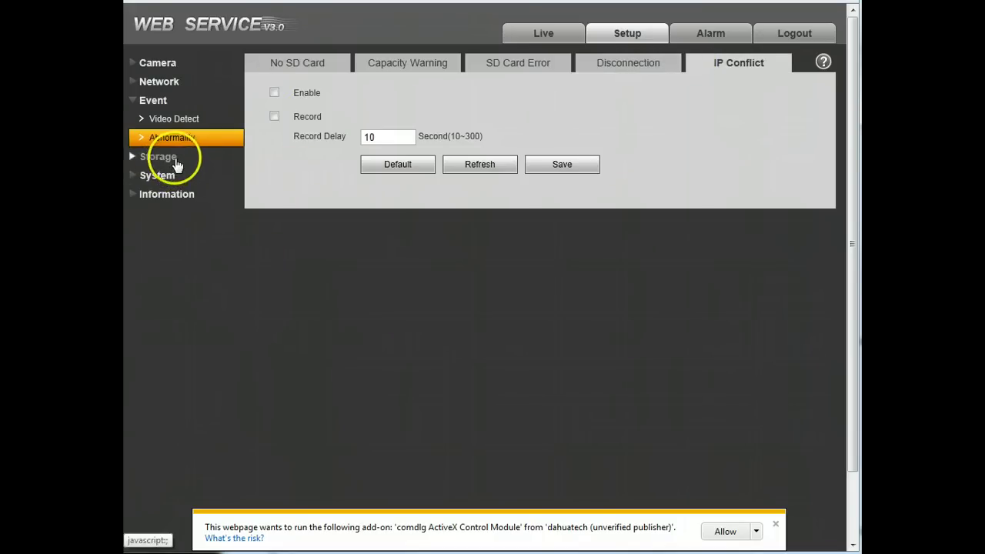
- Open the Storage schedule, view the Snapshot Schedule, and close Sunday's setup unsaved
left_click(173, 161)
left_click(189, 139)
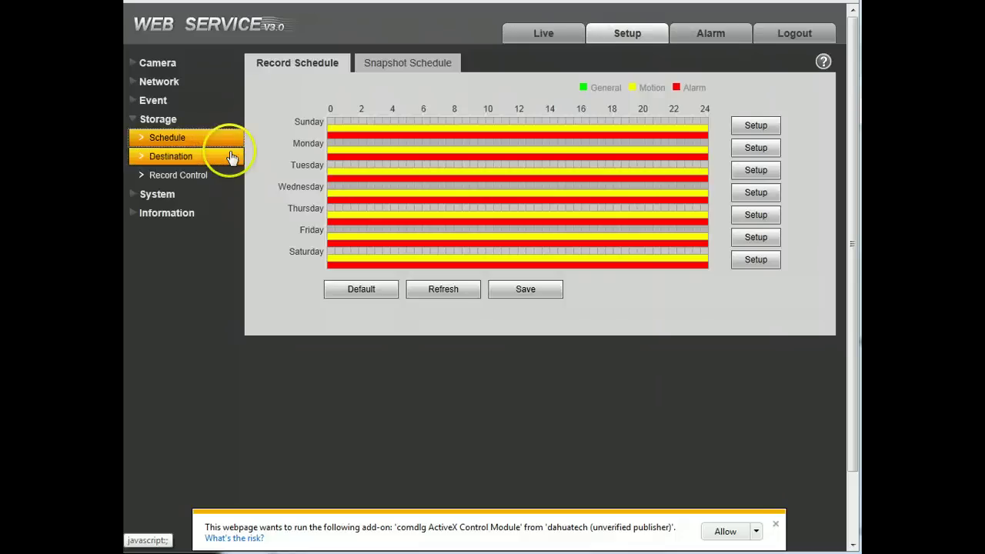
left_click(391, 69)
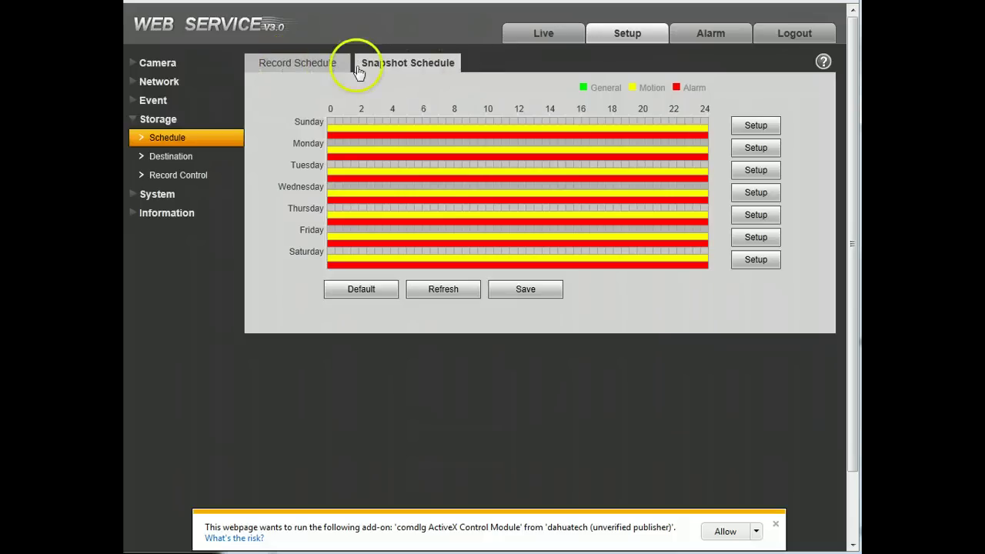
left_click(741, 128)
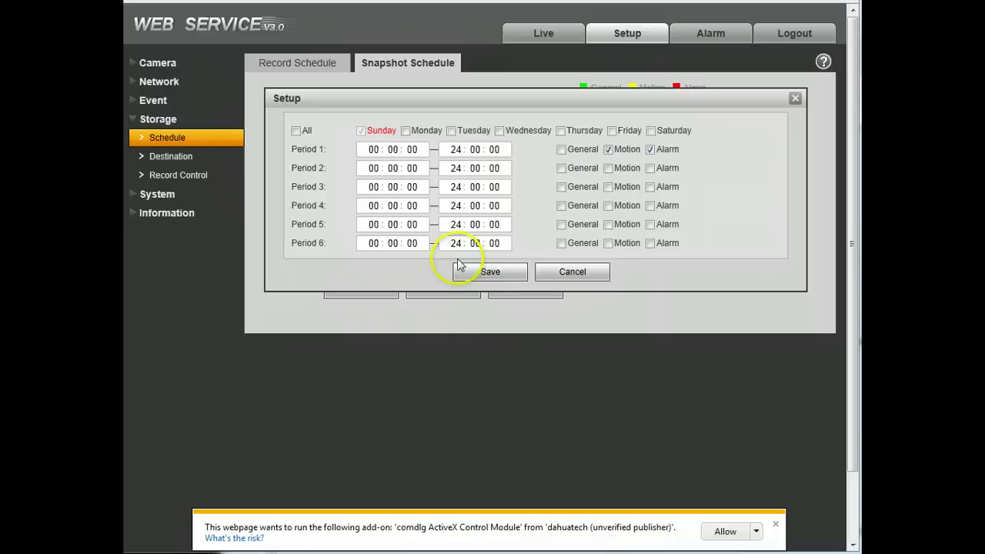
left_click(571, 271)
- Review Destination's Path, Local and FTP tabs, then open Record Control
left_click(192, 159)
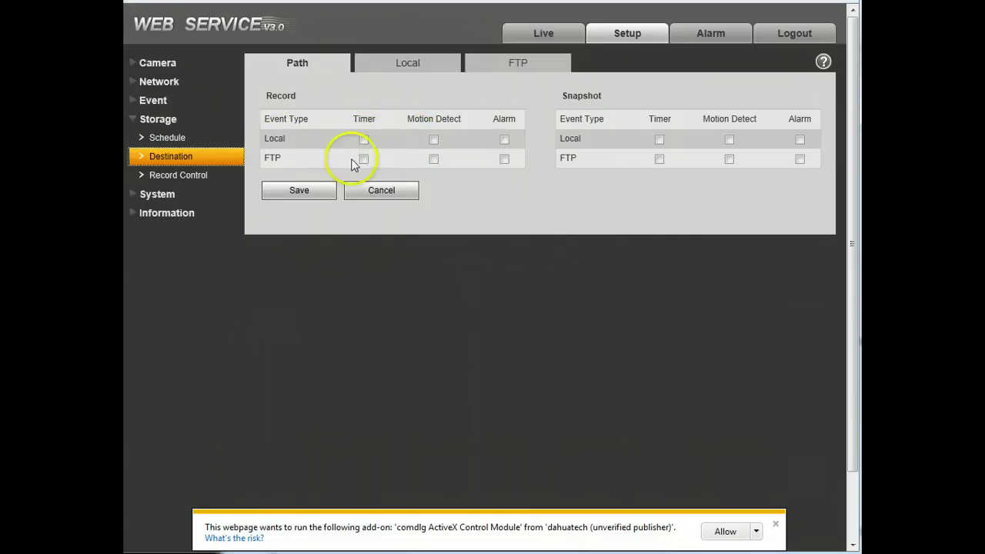
left_click(405, 66)
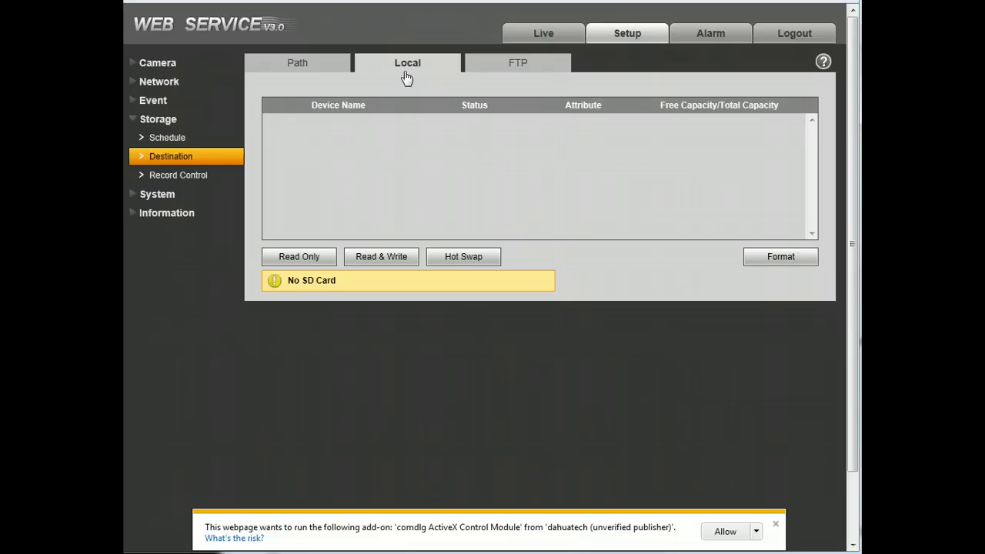
left_click(353, 145)
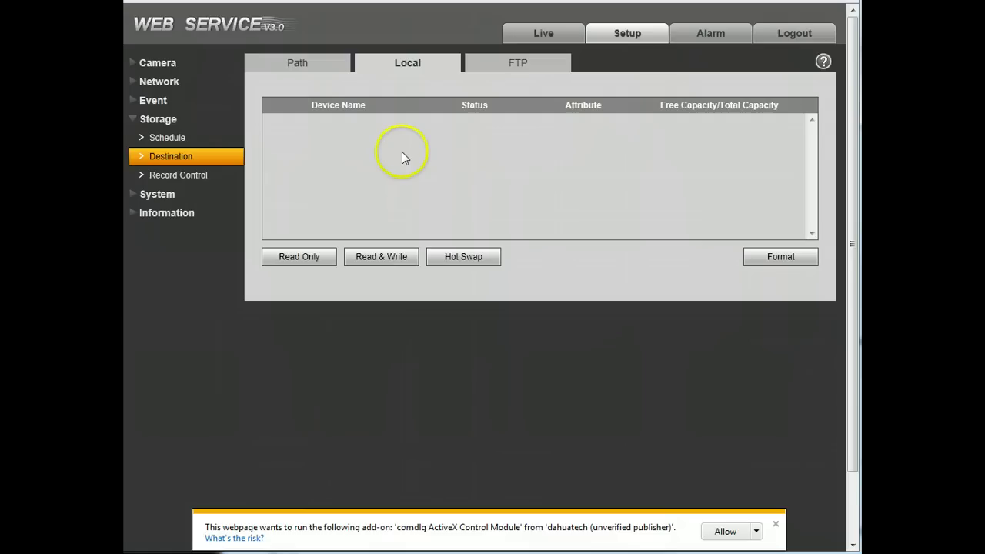
left_click(498, 62)
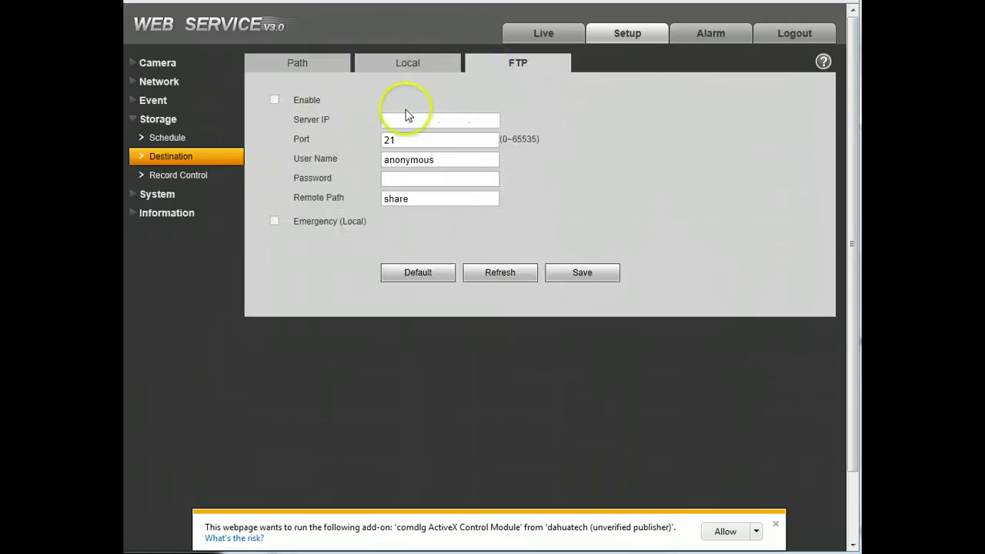
left_click(206, 185)
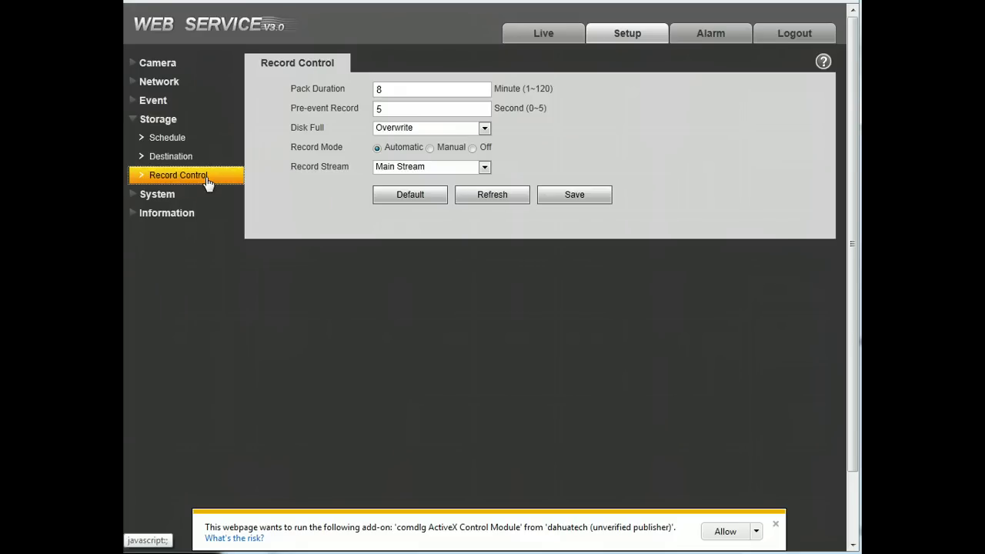
- Keep NTSC as the video standard and sync the camera clock with the PC
left_click(170, 201)
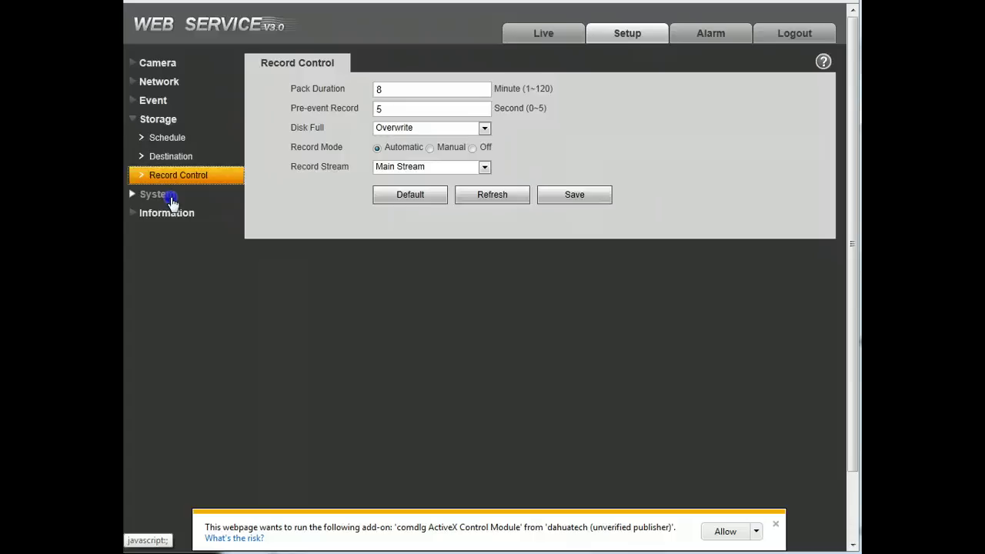
left_click(170, 157)
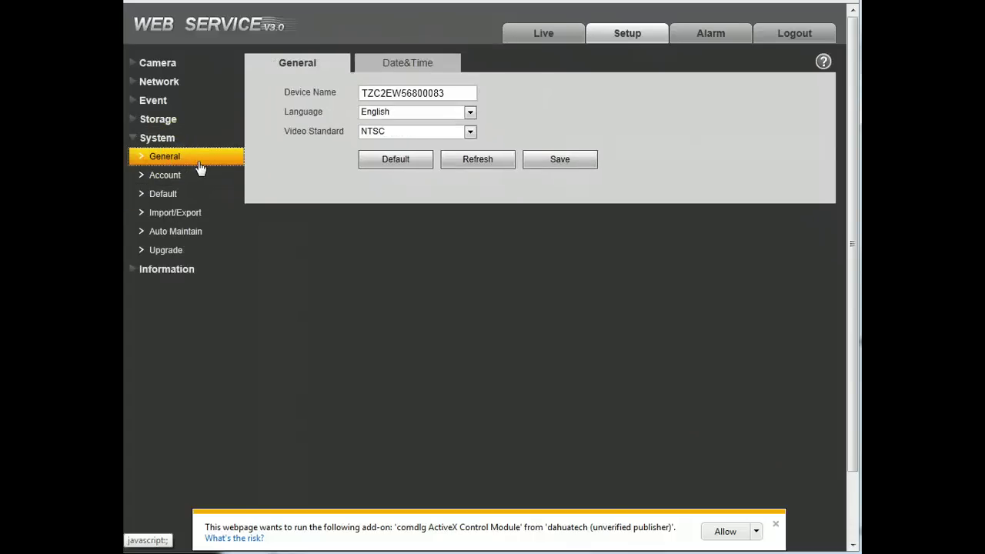
left_click(422, 131)
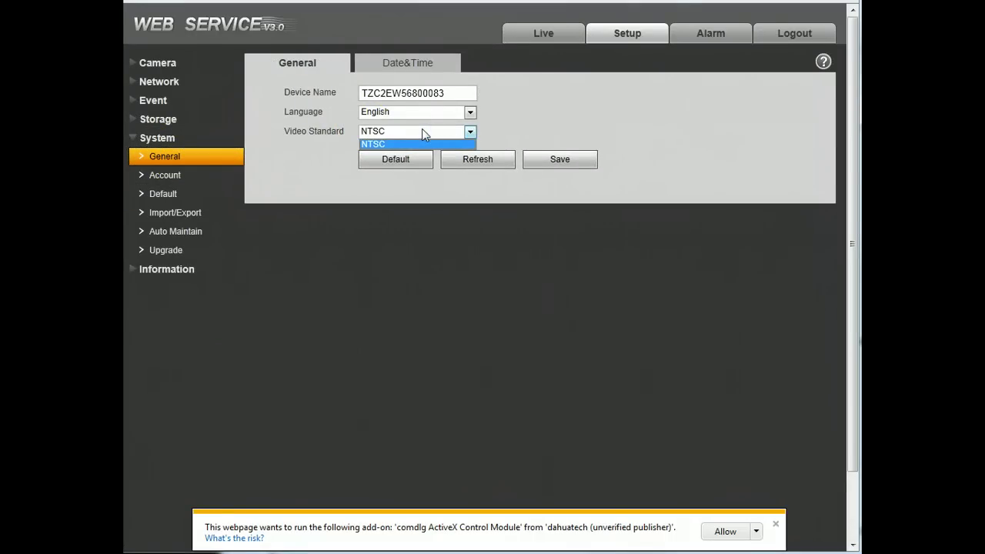
left_click(421, 130)
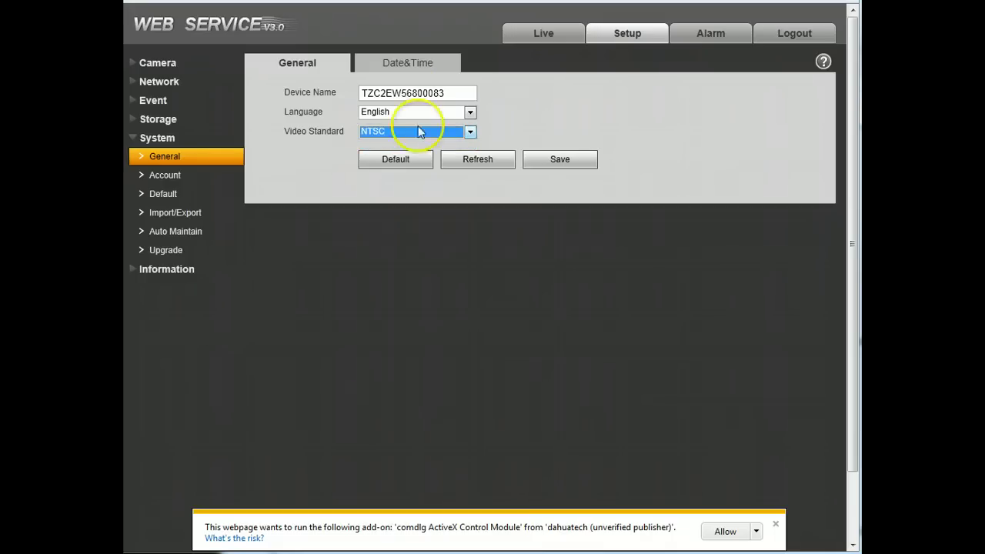
left_click(405, 64)
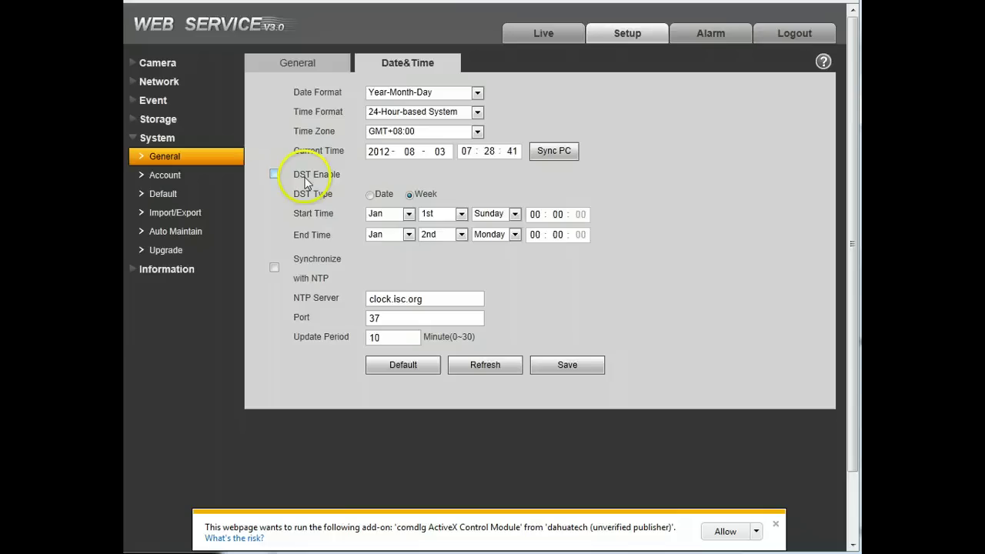
left_click(553, 152)
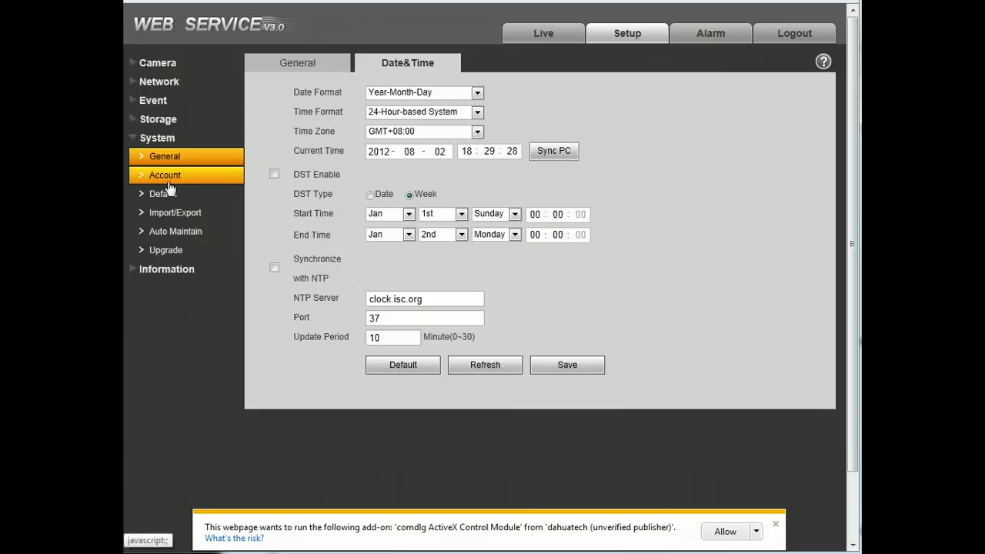
- Visit the Account, Default, Import/Export, Auto Maintain and Upgrade system pages
left_click(169, 185)
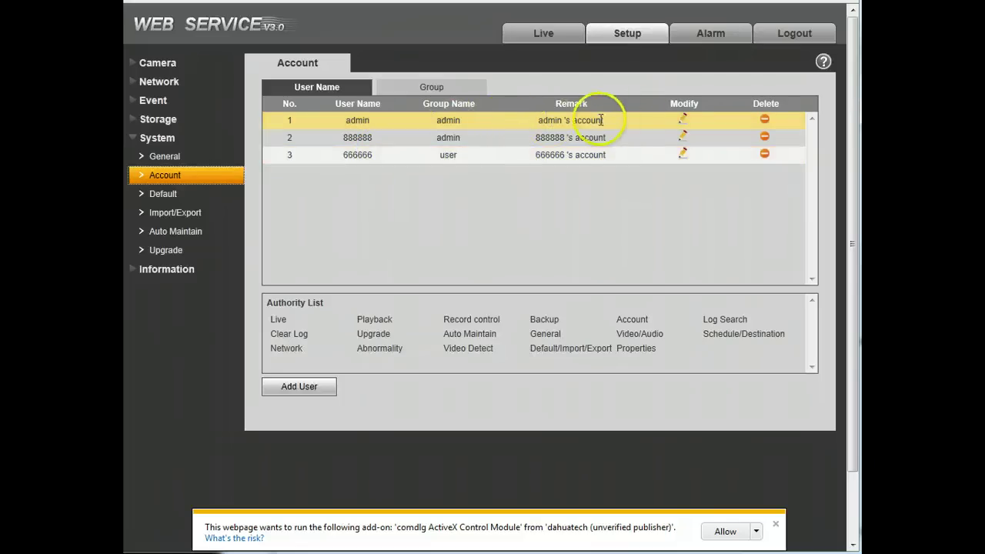
left_click(164, 195)
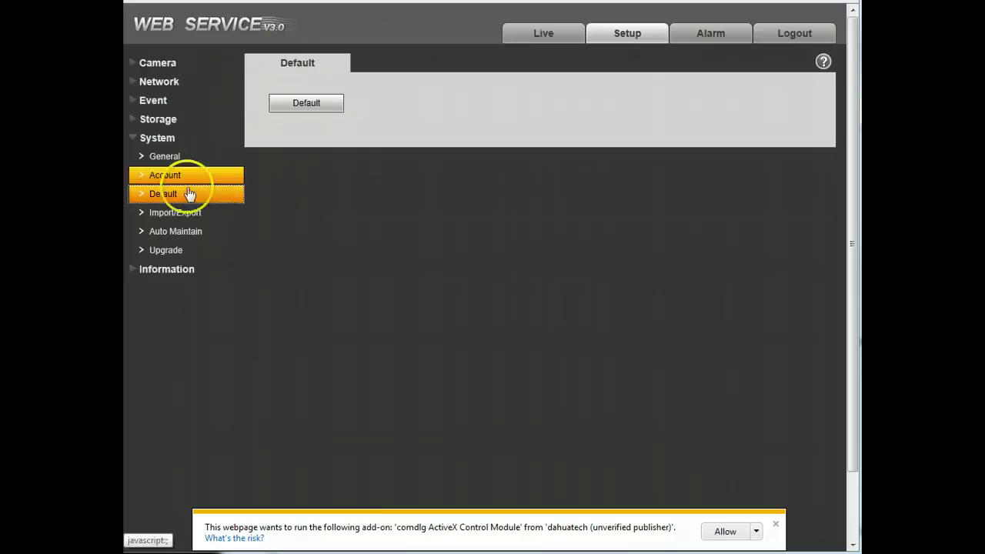
left_click(196, 216)
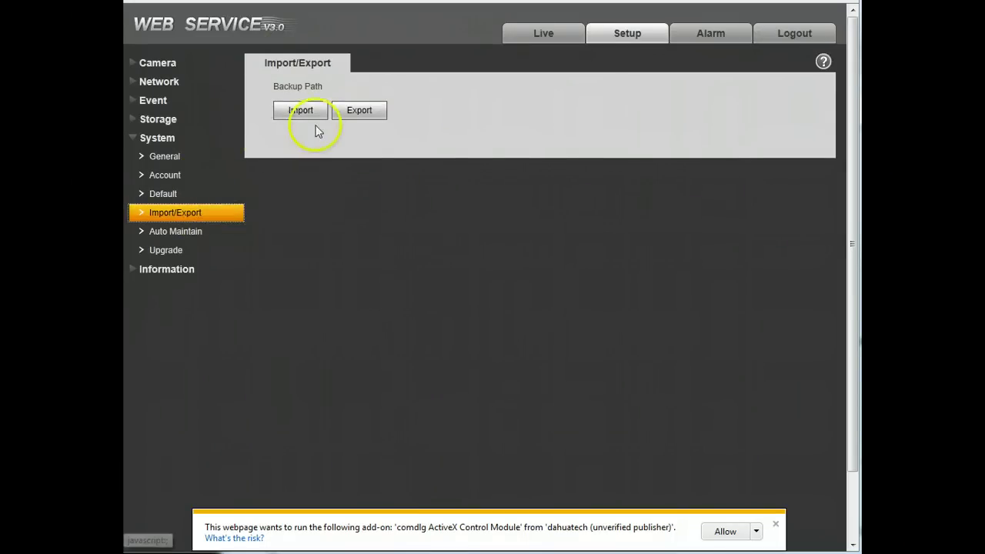
left_click(192, 236)
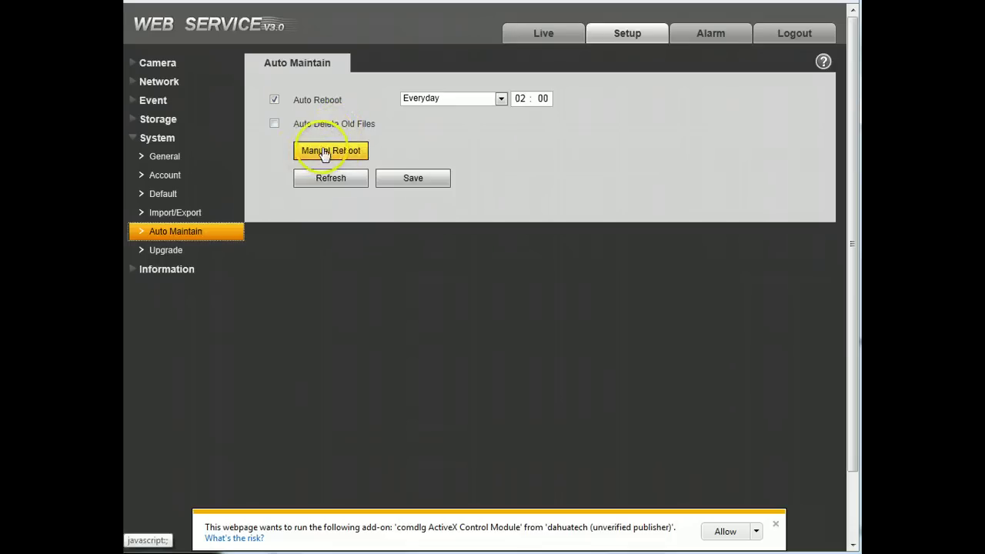
left_click(174, 251)
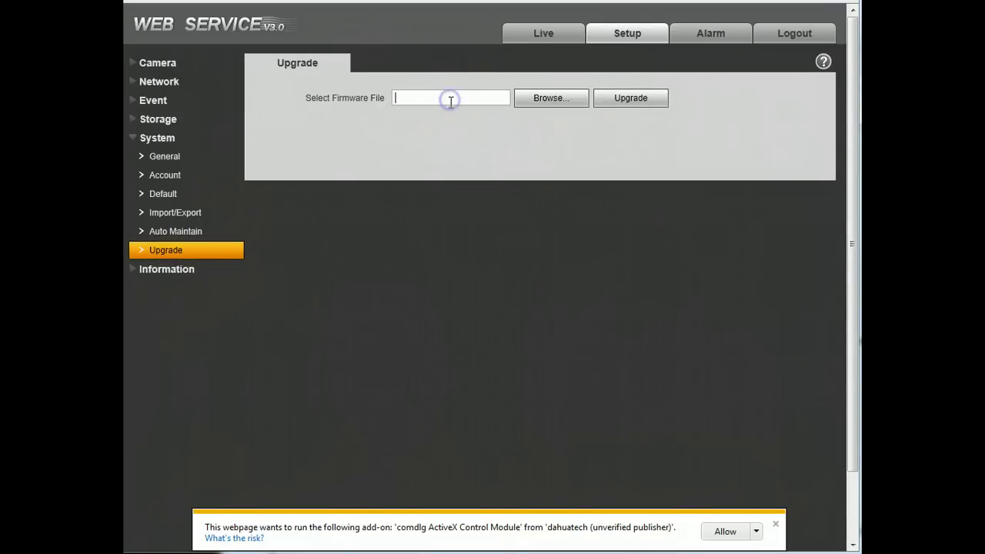
- Under Information, check the device version details and search the device log
left_click(180, 269)
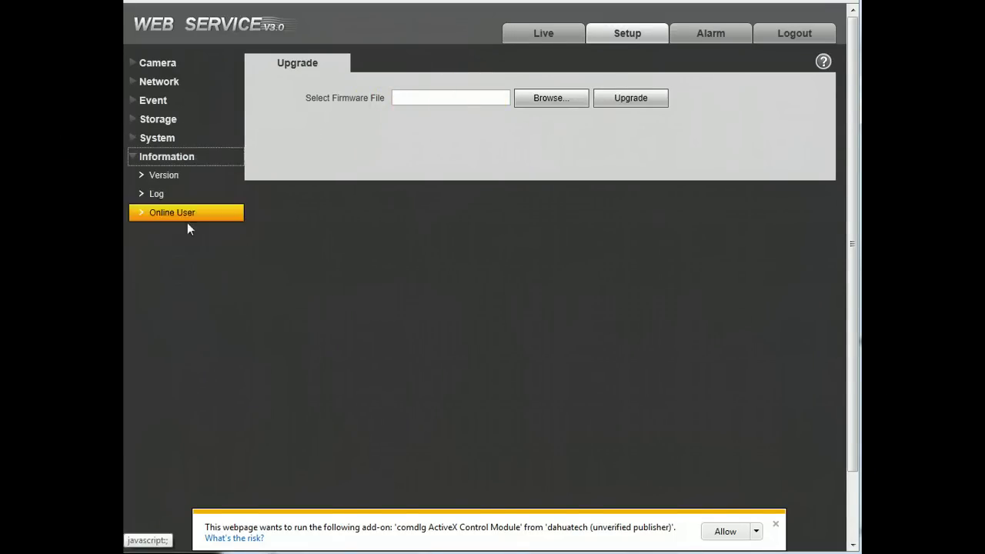
left_click(173, 177)
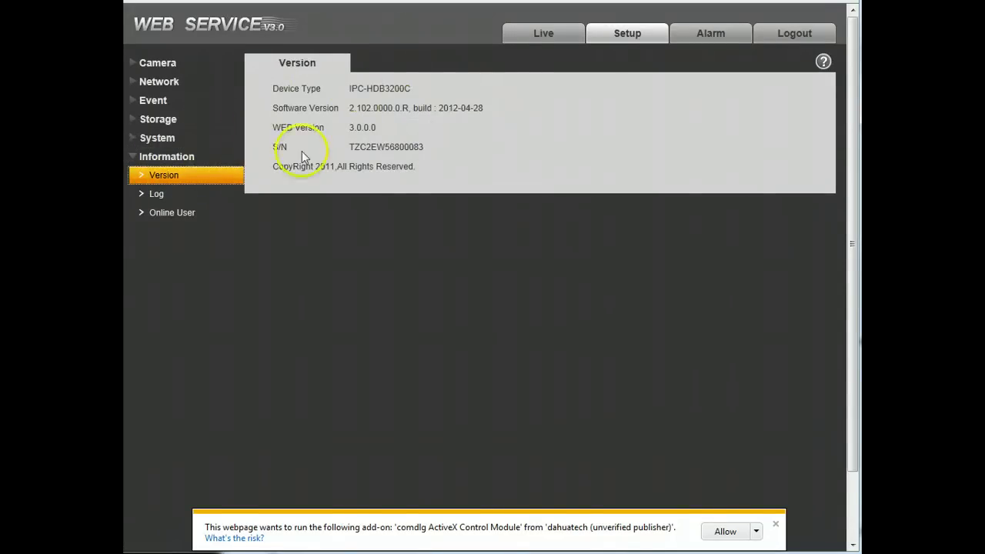
left_click(191, 196)
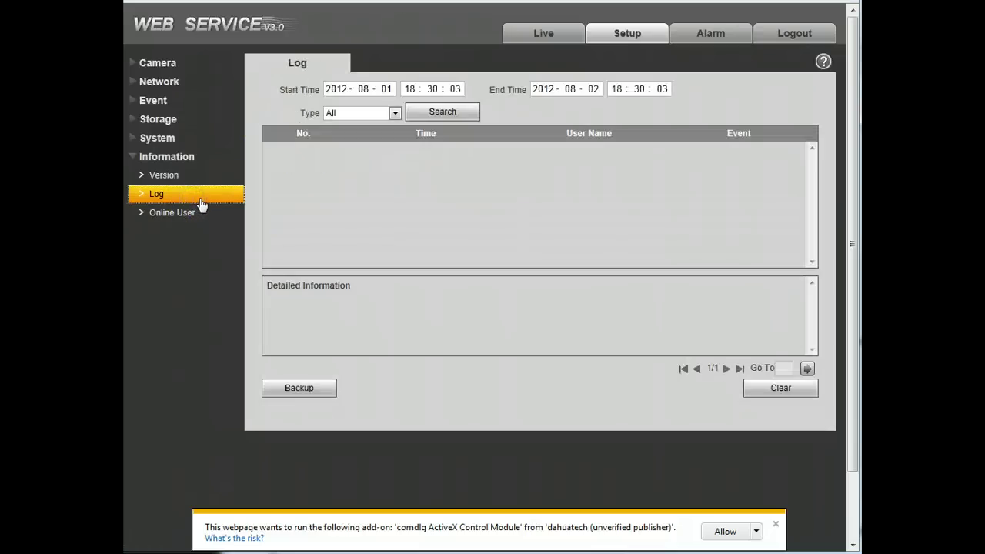
left_click(464, 115)
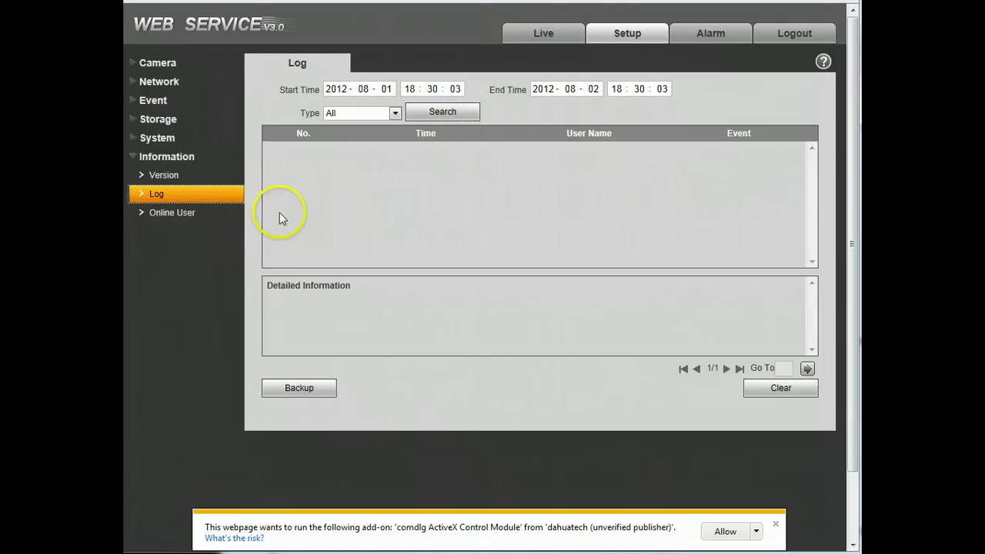
- Check which users are online, view the Alarm page, then log out
left_click(194, 222)
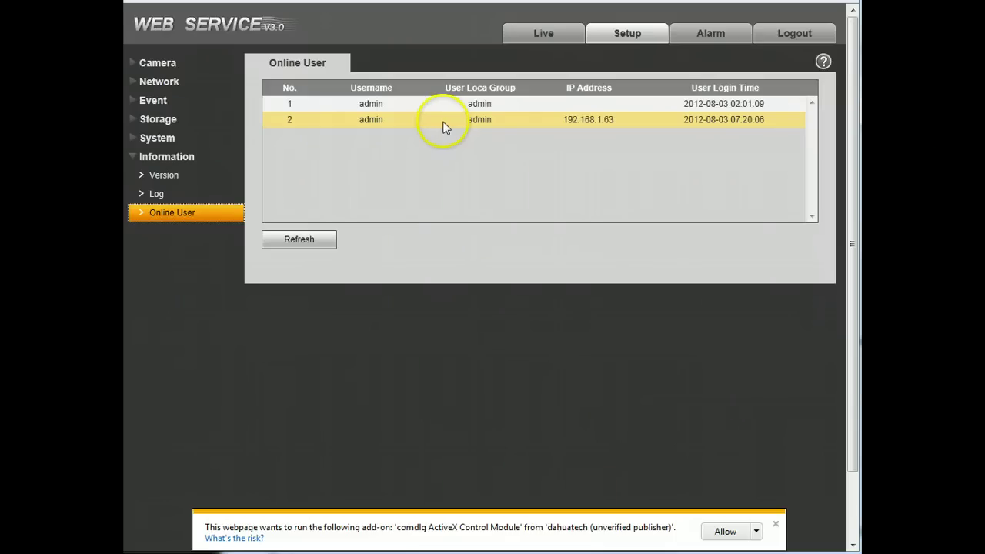
left_click(711, 32)
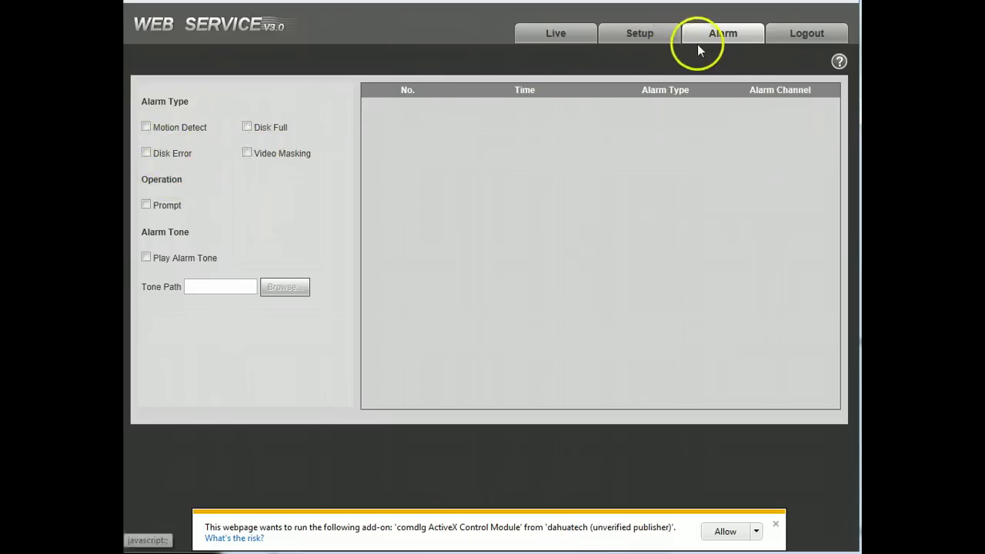
left_click(806, 37)
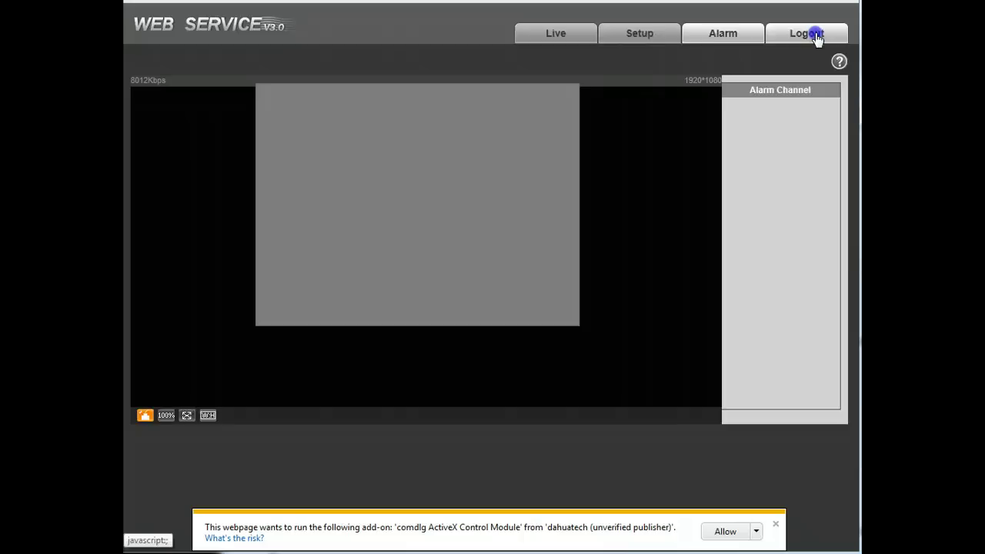